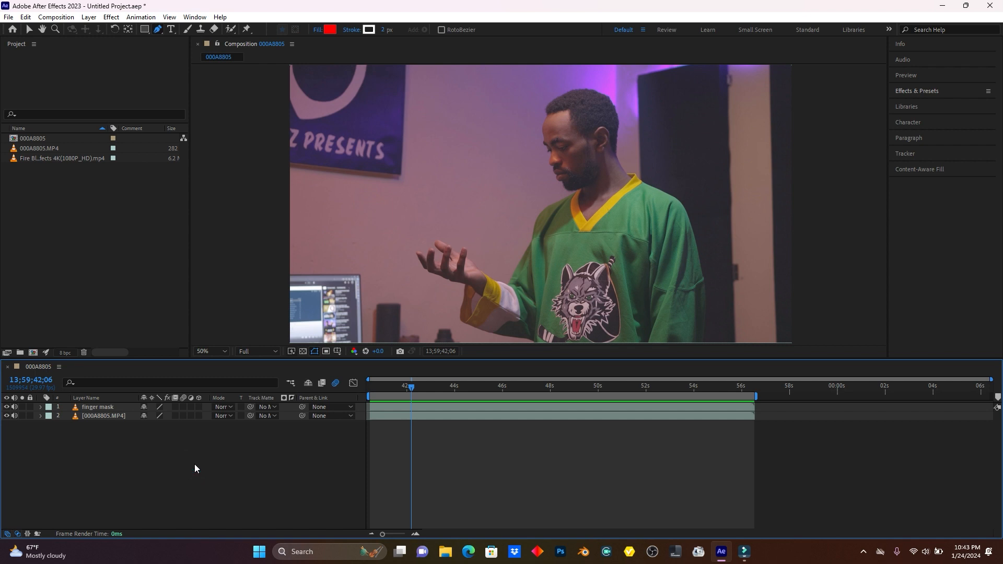
- Set the preview resolution to Full and open the finger mask layer in Boris FX Mocha for tracking
{"action": "left_click", "coordinate": [259, 353]}
{"action": "left_click", "coordinate": [256, 375]}
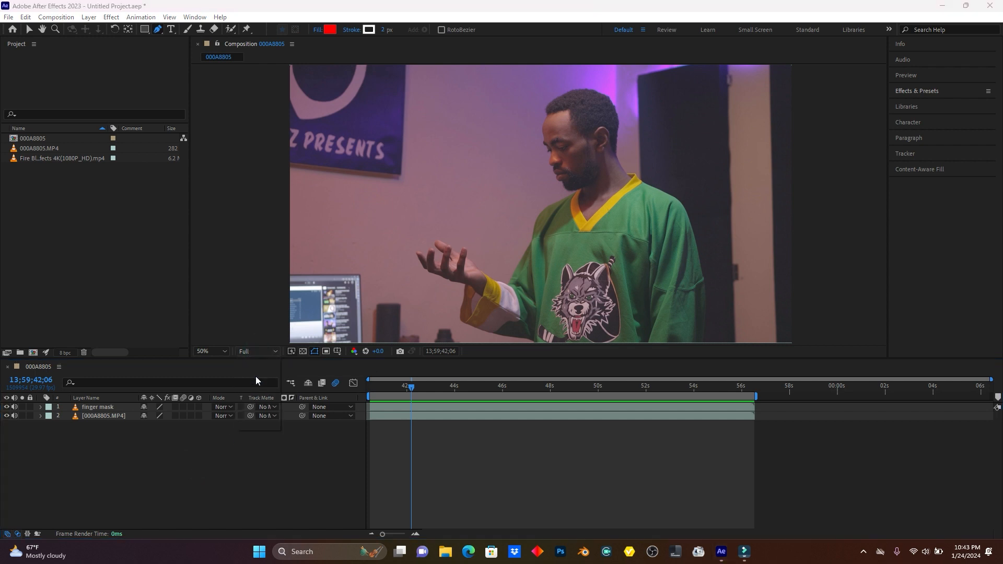
{"action": "left_click", "coordinate": [107, 408]}
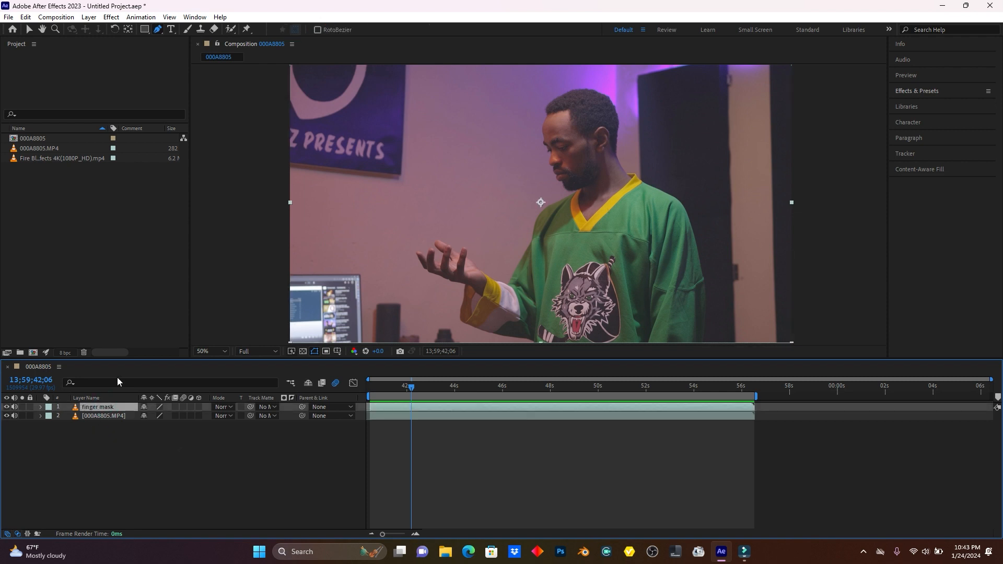
{"action": "left_click", "coordinate": [148, 20]}
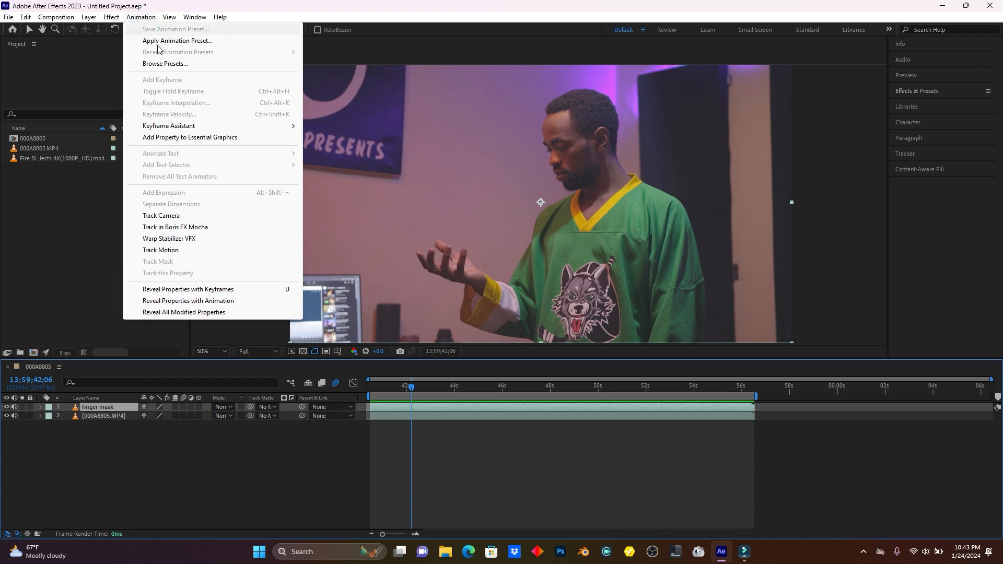
{"action": "left_click", "coordinate": [199, 229]}
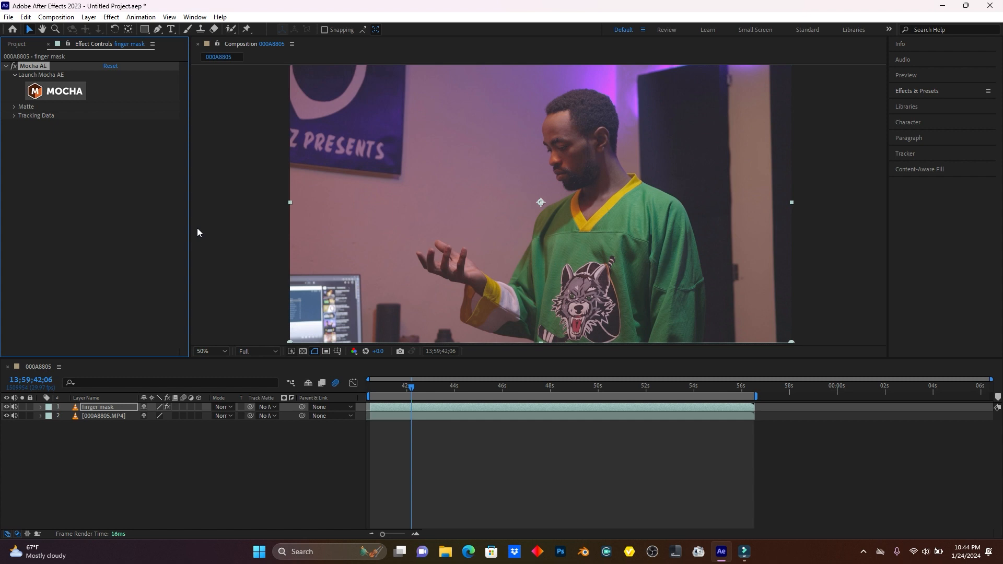
{"action": "left_click", "coordinate": [55, 96]}
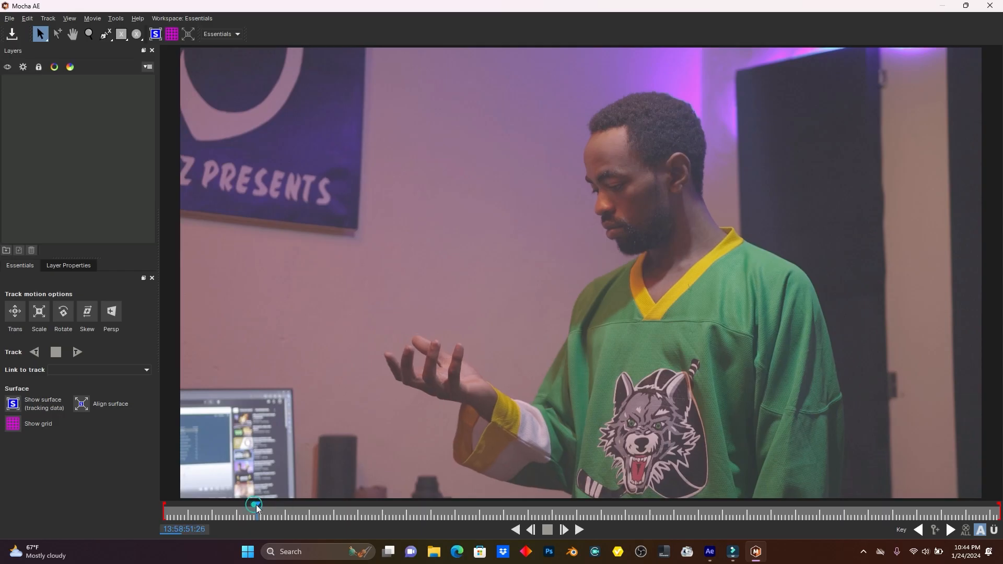
- Go to frame 13:58:55:05, where the raised fingers are sharp, and frame the hand closely
{"action": "left_click", "coordinate": [260, 506]}
{"action": "left_click_drag", "start_coordinate": [259, 506], "coordinate": [460, 517]}
{"action": "scroll", "coordinate": [460, 515], "scroll_direction": "down", "scroll_amount": 1}
{"action": "scroll", "coordinate": [460, 514], "scroll_direction": "up", "scroll_amount": 2}
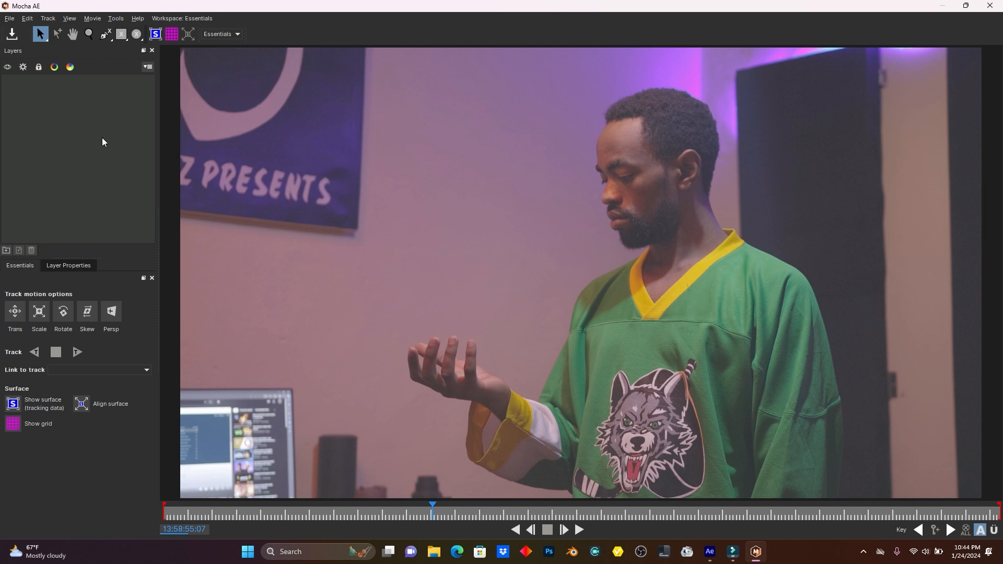
{"action": "left_click", "coordinate": [88, 34]}
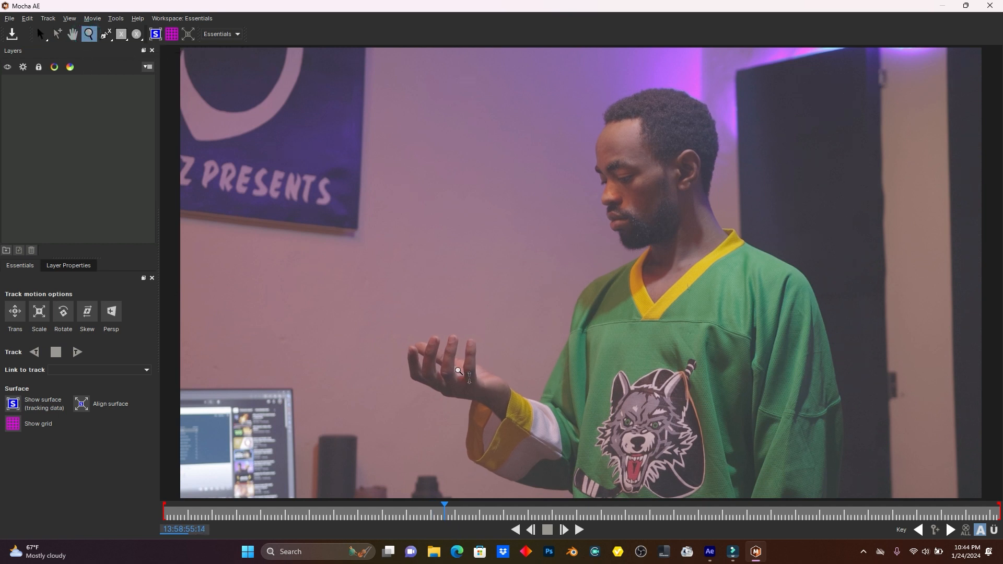
{"action": "left_click_drag", "start_coordinate": [458, 372], "coordinate": [468, 230]}
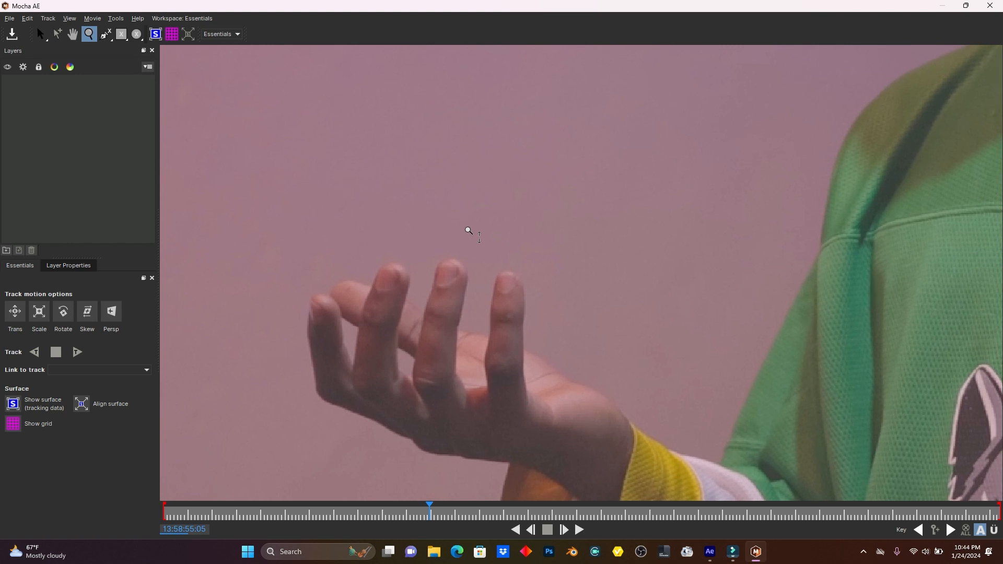
- Draw a closed spline around the raised finger nearest the wrist, from its base around the fingertip and back
{"action": "left_click", "coordinate": [106, 35]}
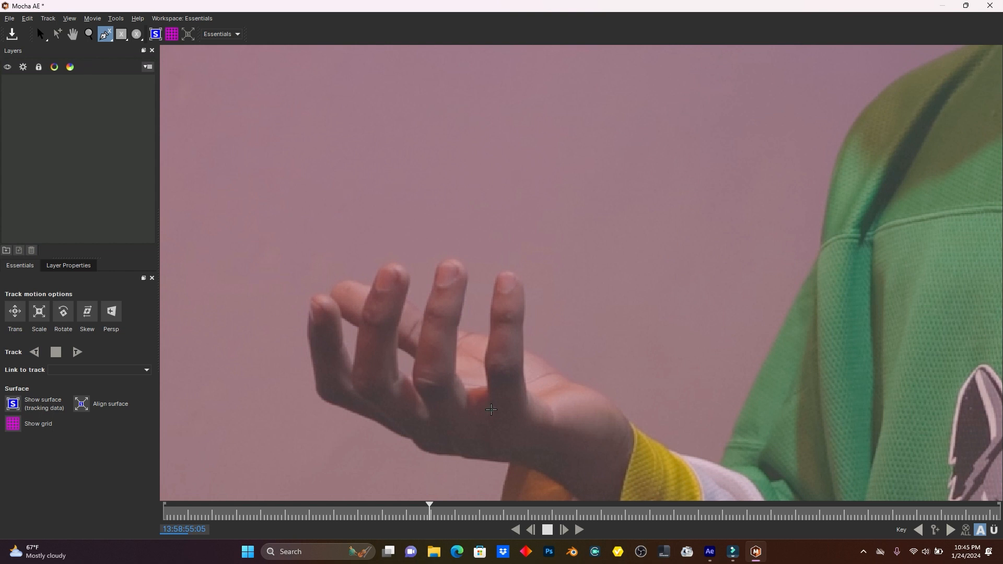
{"action": "left_click", "coordinate": [492, 410]}
{"action": "left_click", "coordinate": [488, 396]}
{"action": "left_click", "coordinate": [485, 375]}
{"action": "left_click", "coordinate": [484, 354]}
{"action": "left_click", "coordinate": [489, 340]}
{"action": "left_click", "coordinate": [490, 325]}
{"action": "left_click", "coordinate": [490, 306]}
{"action": "left_click", "coordinate": [494, 287]}
{"action": "left_click", "coordinate": [500, 273]}
{"action": "left_click", "coordinate": [510, 270]}
{"action": "left_click", "coordinate": [521, 275]}
{"action": "left_click", "coordinate": [526, 291]}
{"action": "left_click", "coordinate": [524, 315]}
{"action": "left_click", "coordinate": [523, 340]}
{"action": "left_click", "coordinate": [524, 362]}
{"action": "left_click", "coordinate": [525, 382]}
{"action": "left_click", "coordinate": [530, 394]}
{"action": "left_click", "coordinate": [542, 398]}
{"action": "left_click", "coordinate": [543, 411]}
{"action": "left_click", "coordinate": [522, 430]}
{"action": "left_click", "coordinate": [505, 427]}
{"action": "left_click", "coordinate": [505, 426]}
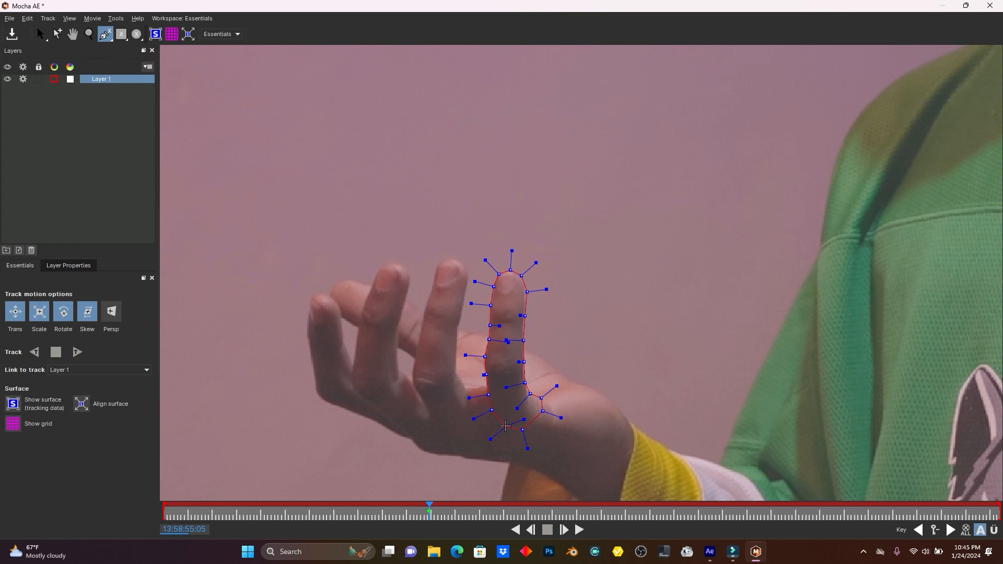
- Shorten the point handles of the first finger's spline so its curve follows the fingertip, sides and base more tightly
{"action": "key", "text": "s"}
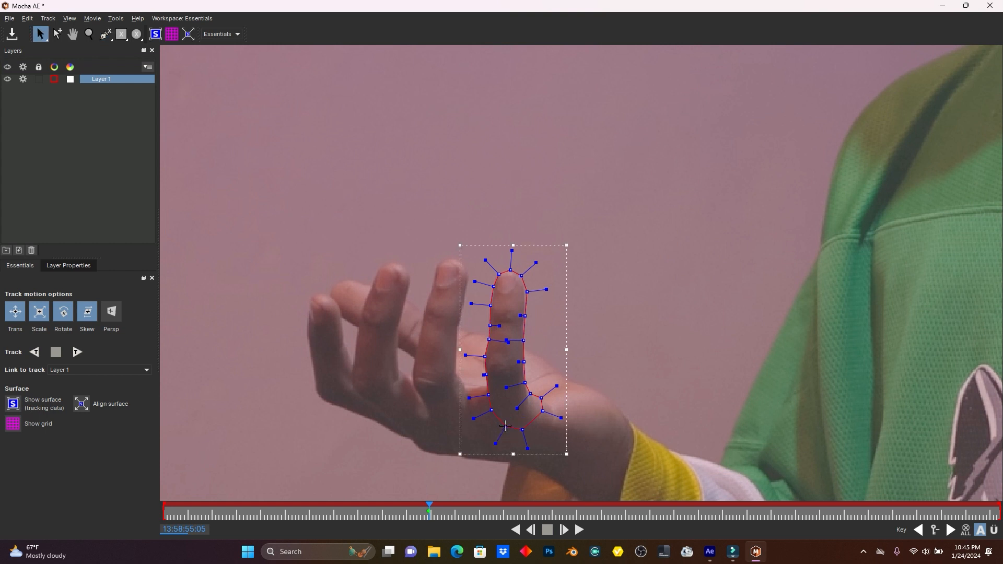
{"action": "left_click_drag", "start_coordinate": [468, 399], "coordinate": [477, 397]}
{"action": "left_click_drag", "start_coordinate": [464, 354], "coordinate": [475, 356]}
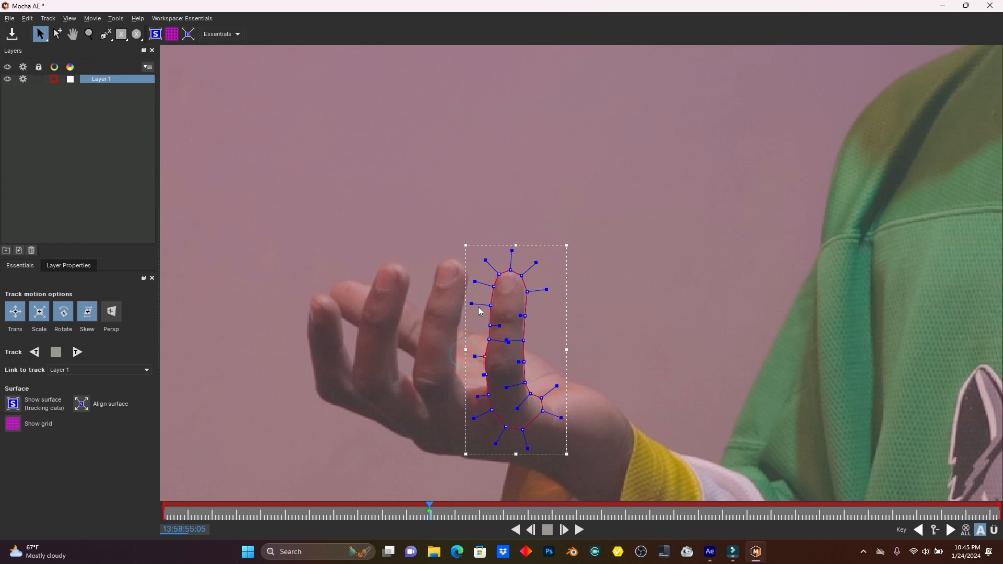
{"action": "left_click_drag", "start_coordinate": [481, 303], "coordinate": [481, 304]}
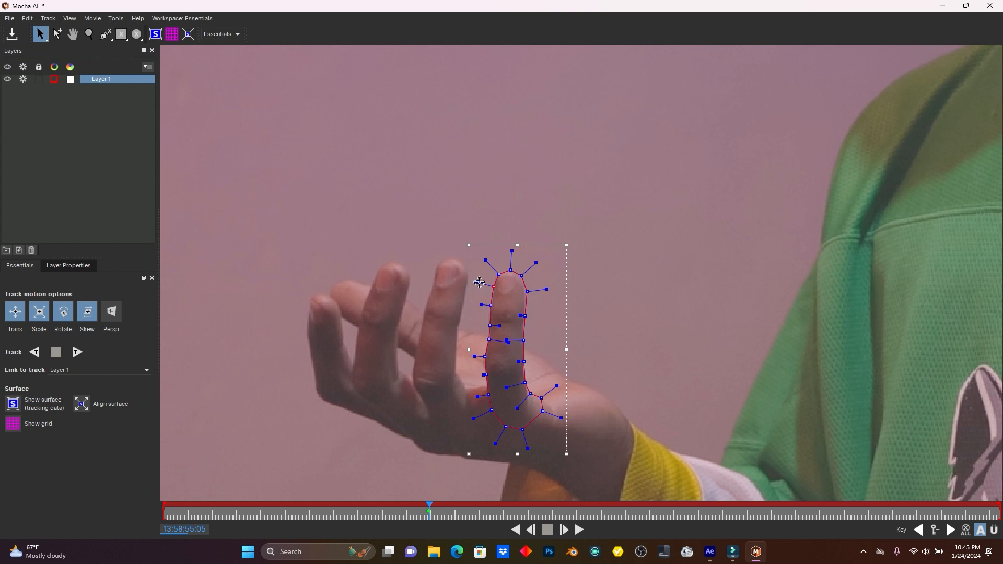
{"action": "left_click_drag", "start_coordinate": [485, 260], "coordinate": [537, 290]}
{"action": "left_click_drag", "start_coordinate": [554, 387], "coordinate": [555, 415]}
{"action": "left_click_drag", "start_coordinate": [526, 446], "coordinate": [481, 414]}
{"action": "left_click", "coordinate": [495, 442]}
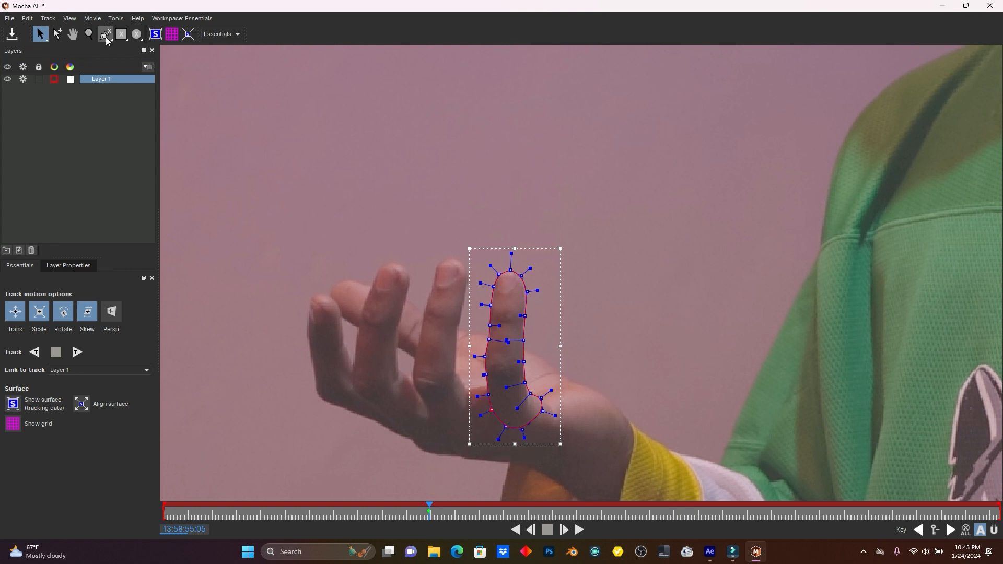
- Draw a second closed spline around the neighbouring finger, enclosing it from base to fingertip
{"action": "left_click", "coordinate": [106, 36]}
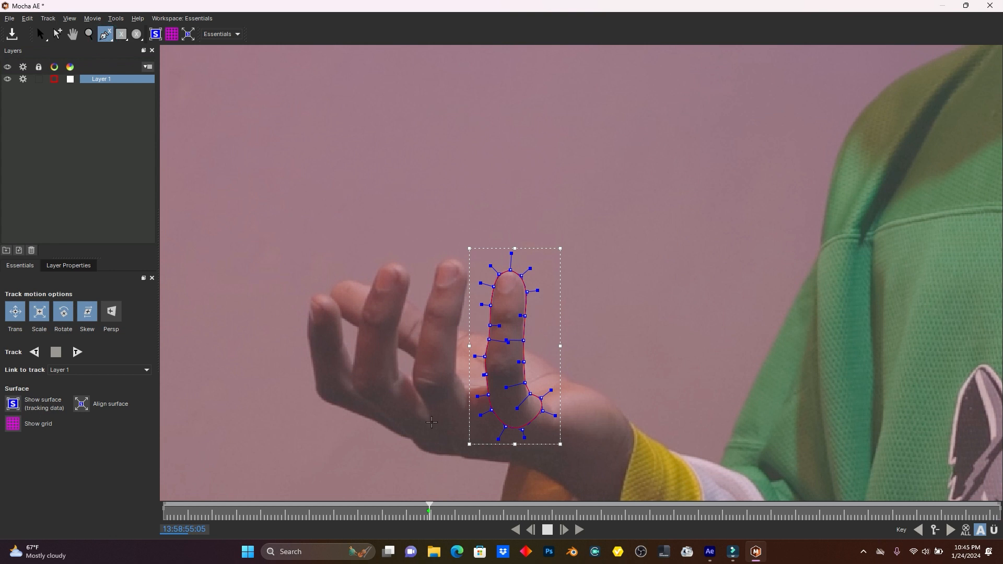
{"action": "left_click", "coordinate": [438, 423]}
{"action": "left_click", "coordinate": [424, 408]}
{"action": "left_click", "coordinate": [416, 390]}
{"action": "left_click", "coordinate": [412, 368]}
{"action": "left_click", "coordinate": [421, 331]}
{"action": "left_click", "coordinate": [423, 313]}
{"action": "left_click", "coordinate": [428, 296]}
{"action": "left_click", "coordinate": [435, 279]}
{"action": "left_click", "coordinate": [437, 266]}
{"action": "left_click", "coordinate": [444, 257]}
{"action": "left_click", "coordinate": [462, 258]}
{"action": "left_click", "coordinate": [471, 269]}
{"action": "left_click", "coordinate": [467, 287]}
{"action": "left_click", "coordinate": [464, 310]}
{"action": "left_click", "coordinate": [458, 324]}
{"action": "left_click", "coordinate": [457, 336]}
{"action": "left_click", "coordinate": [457, 357]}
{"action": "left_click", "coordinate": [457, 371]}
{"action": "left_click", "coordinate": [461, 384]}
{"action": "left_click", "coordinate": [469, 391]}
{"action": "left_click", "coordinate": [477, 404]}
{"action": "left_click", "coordinate": [478, 422]}
{"action": "left_click", "coordinate": [459, 433]}
{"action": "right_click", "coordinate": [459, 433]}
- Tighten the second finger's spline by shortening the point handles along its outer edge
{"action": "key", "text": "s"}
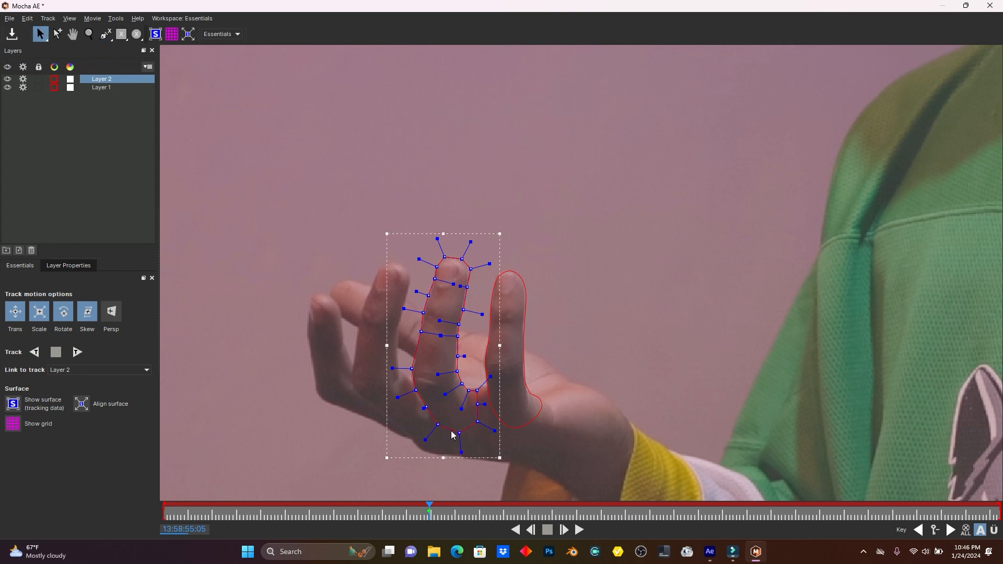
{"action": "left_click_drag", "start_coordinate": [398, 398], "coordinate": [402, 369]}
{"action": "left_click_drag", "start_coordinate": [403, 309], "coordinate": [423, 294]}
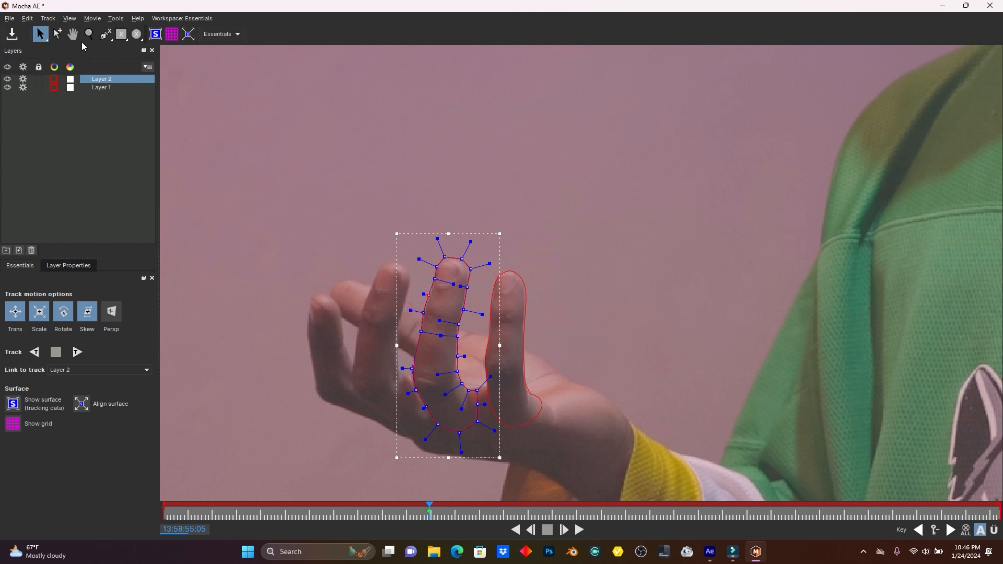
- Draw a third closed spline around the next finger, between the second finger and the outermost one
{"action": "left_click", "coordinate": [105, 34]}
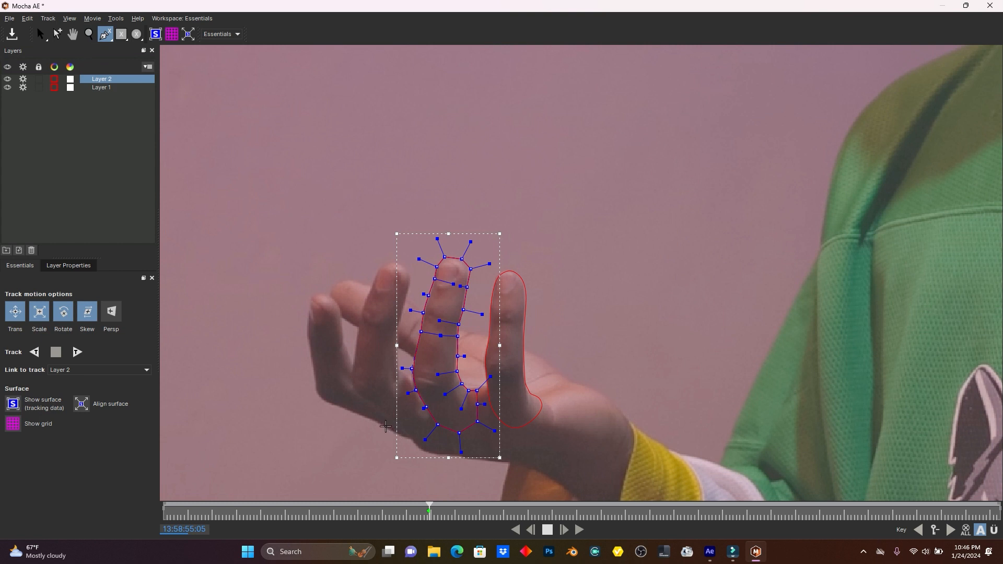
{"action": "mouse_move", "coordinate": [388, 419]}
{"action": "left_mouse_down"}
{"action": "mouse_move", "coordinate": [353, 395]}
{"action": "mouse_move", "coordinate": [352, 370]}
{"action": "mouse_move", "coordinate": [363, 299]}
{"action": "mouse_move", "coordinate": [396, 263]}
{"action": "mouse_move", "coordinate": [410, 272]}
{"action": "mouse_move", "coordinate": [398, 348]}
{"action": "mouse_move", "coordinate": [414, 407]}
{"action": "left_mouse_up"}
{"action": "right_click", "coordinate": [409, 419]}
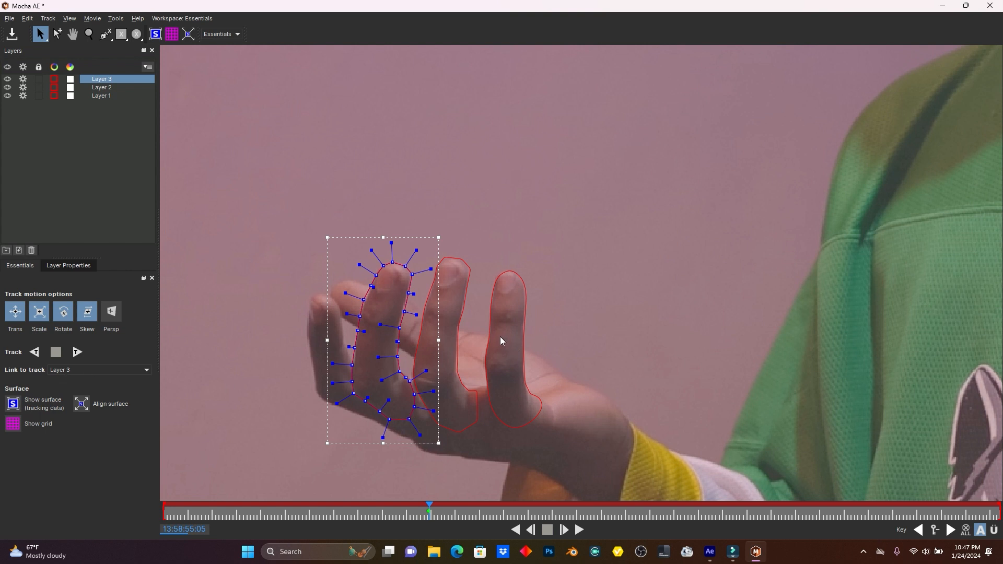
- Track the three finger splines forward from the current frame using translation, scale, rotation and skew
{"action": "left_click", "coordinate": [79, 352]}
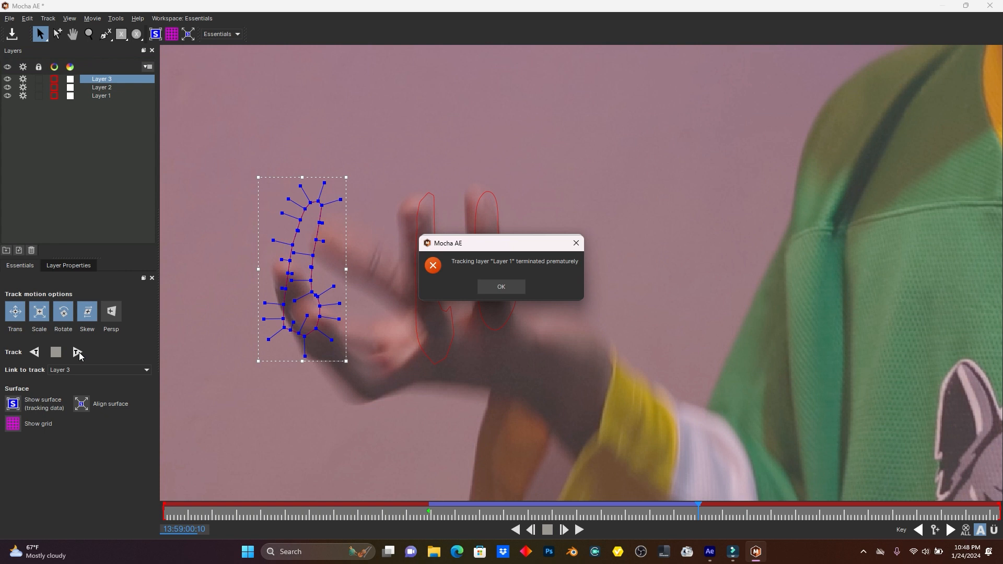
{"action": "left_click", "coordinate": [518, 285]}
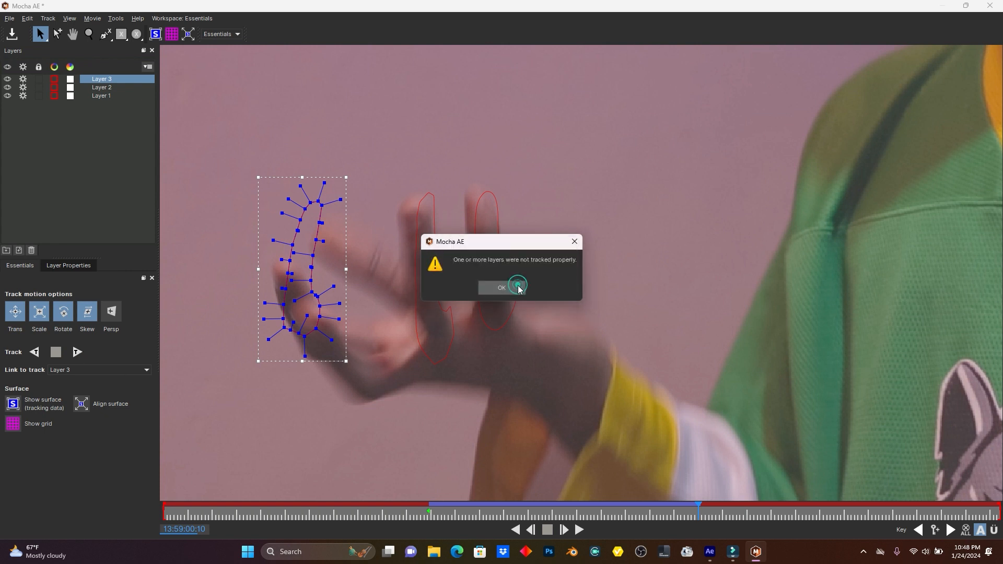
{"action": "left_click", "coordinate": [517, 289]}
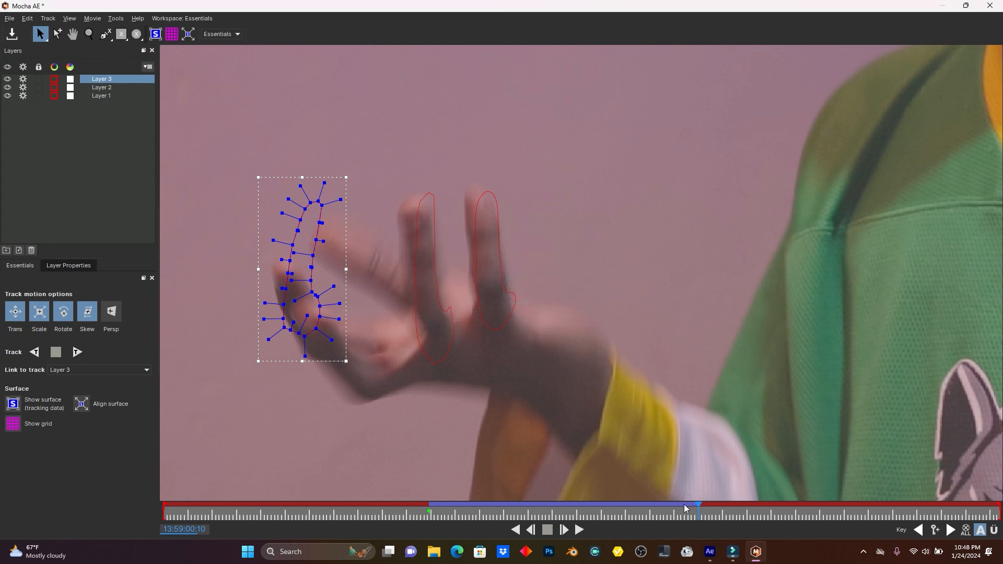
- Return to frame 13:58:55:07 near the start of the forward track and track the three finger splines backward
{"action": "left_click_drag", "start_coordinate": [701, 504], "coordinate": [521, 517]}
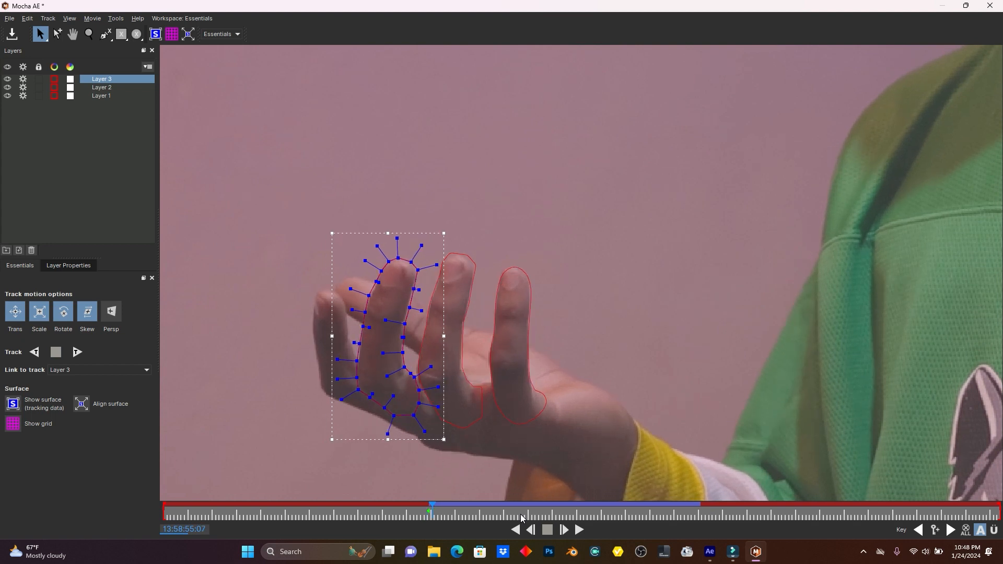
{"action": "left_click", "coordinate": [37, 356]}
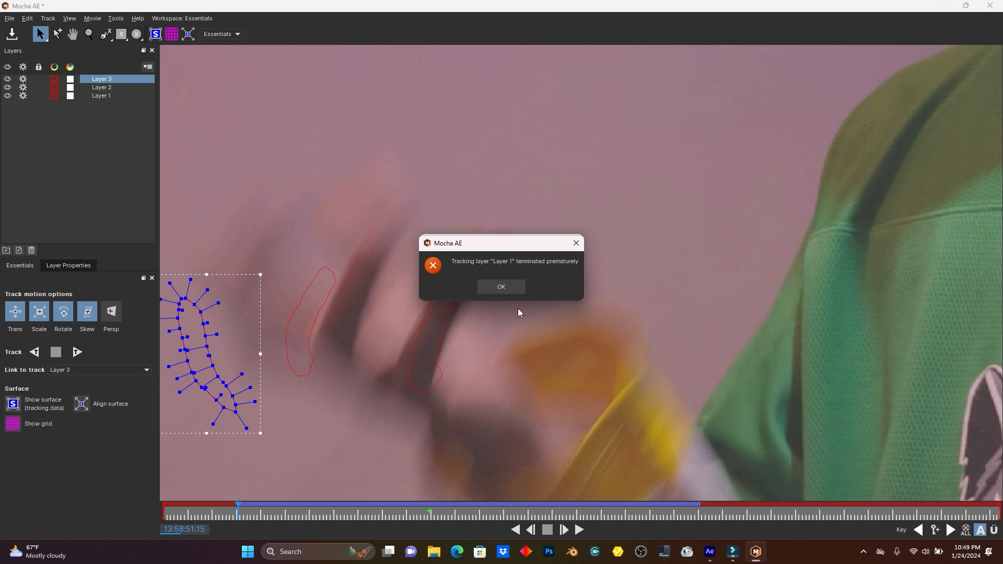
{"action": "left_click", "coordinate": [510, 287]}
{"action": "left_click", "coordinate": [511, 287]}
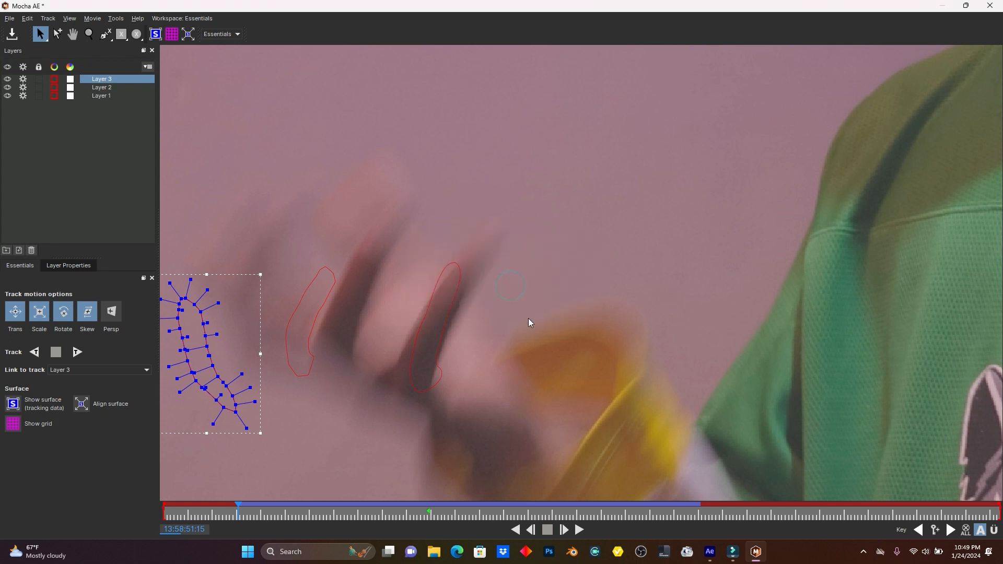
- Save and close the Mocha AE project, and create AE masks from its tracked shapes on the finger mask layer
{"action": "left_click", "coordinate": [11, 36]}
{"action": "left_click", "coordinate": [990, 6]}
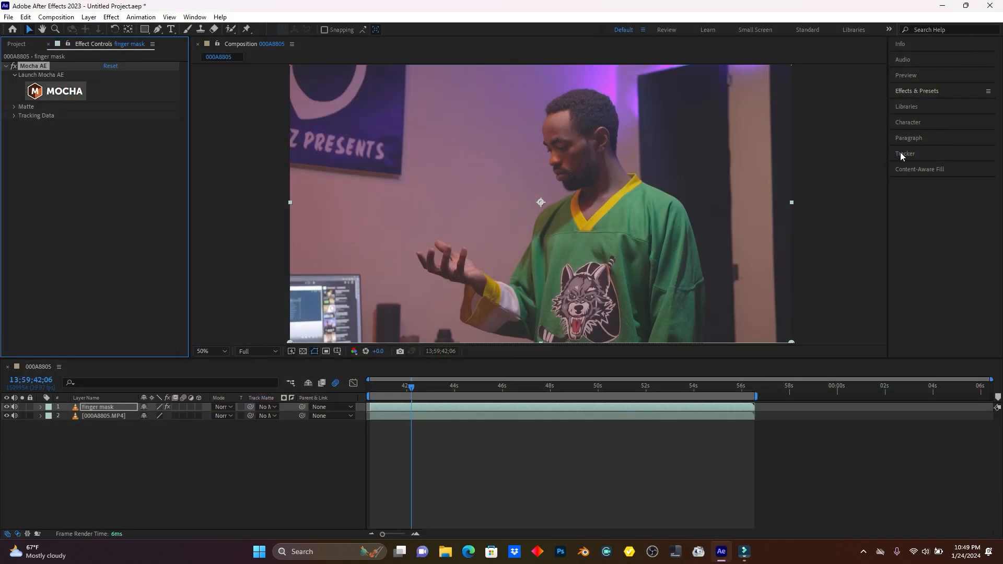
{"action": "left_click", "coordinate": [14, 107]}
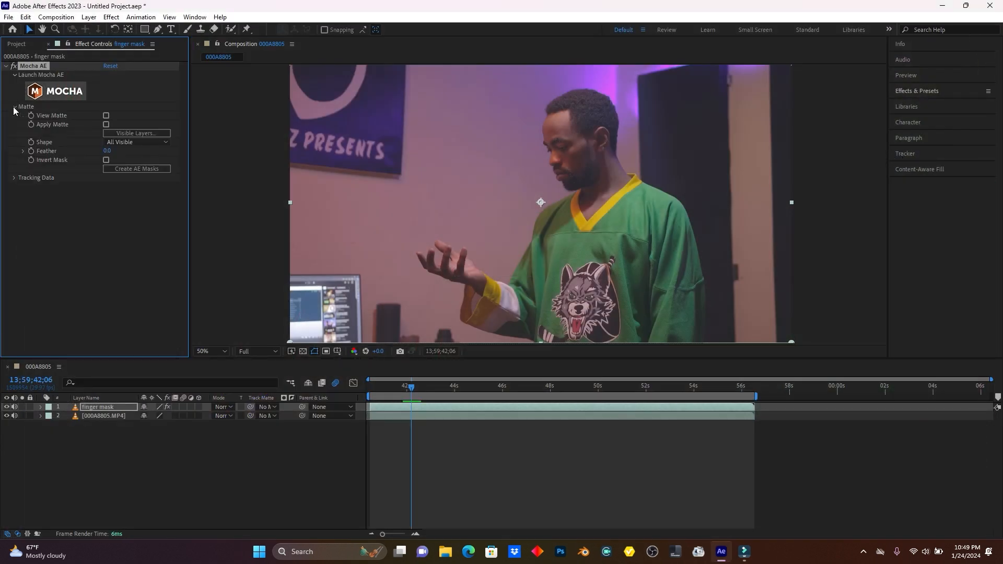
{"action": "left_click", "coordinate": [149, 171]}
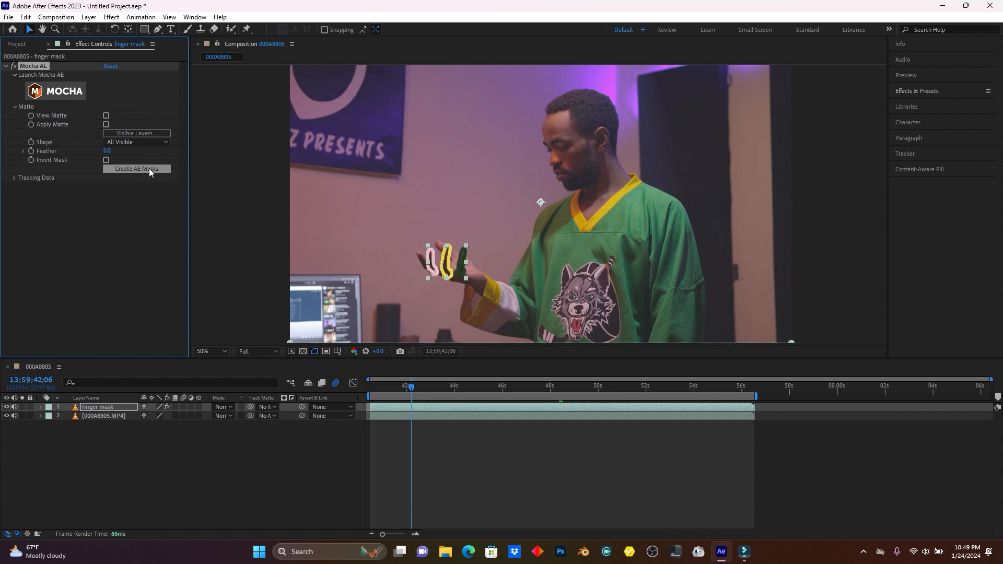
- Set the Mask Feather of the finger mask layer's Layer 1 mask to 5 pixels
{"action": "left_click", "coordinate": [43, 407]}
{"action": "left_click", "coordinate": [42, 407]}
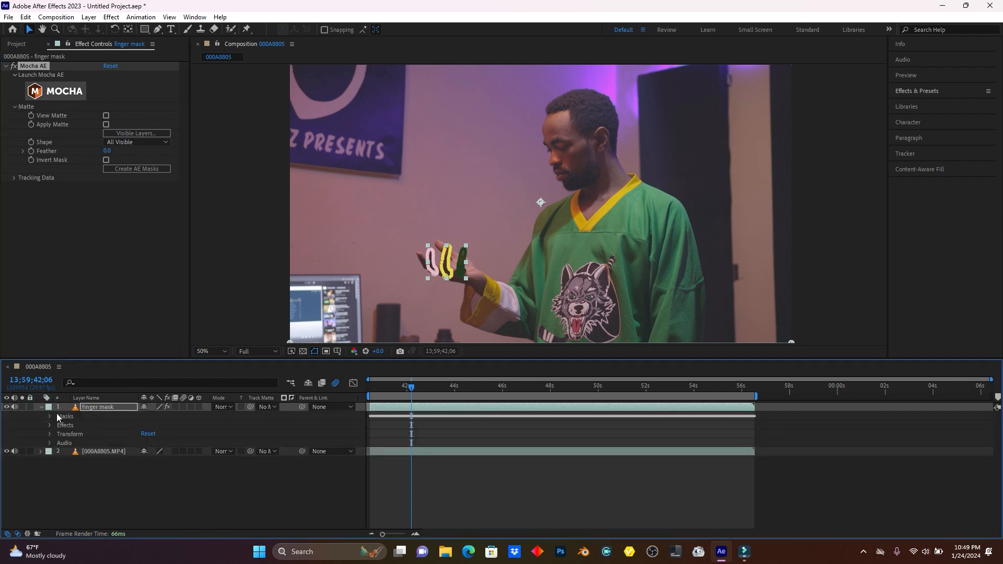
{"action": "left_click", "coordinate": [50, 417]}
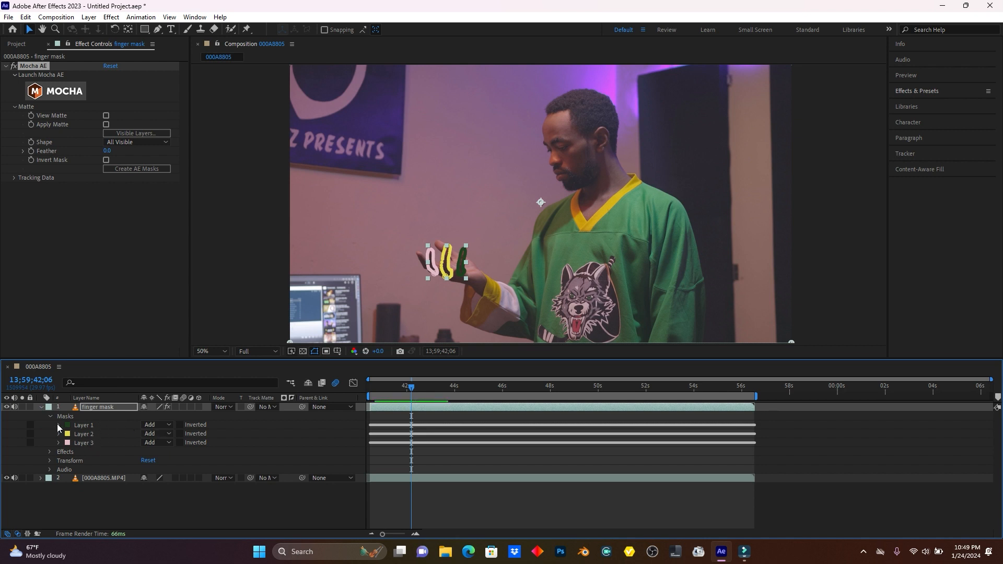
{"action": "left_click", "coordinate": [59, 426]}
{"action": "left_click", "coordinate": [152, 442]}
{"action": "type", "text": "5"}
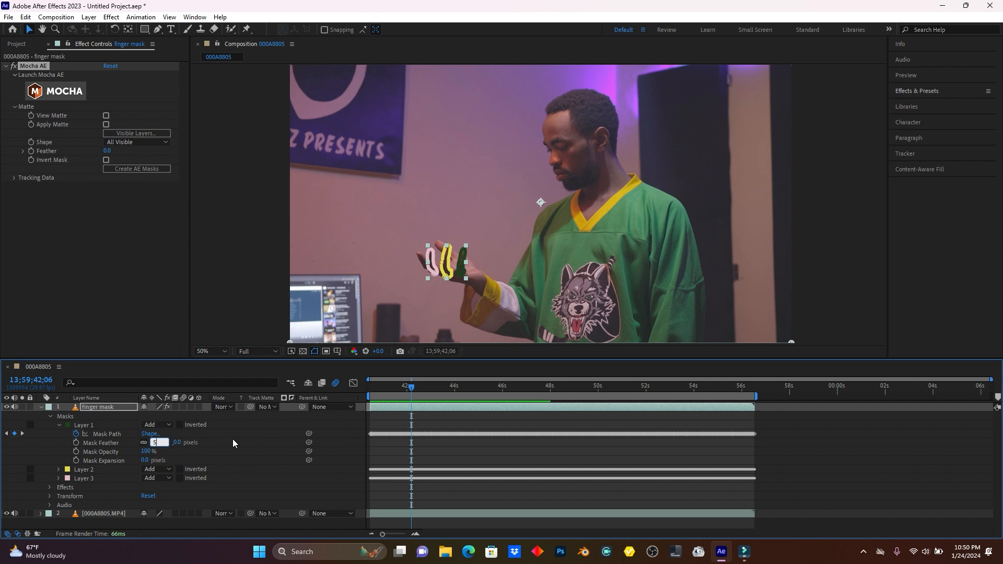
{"action": "left_click", "coordinate": [233, 438]}
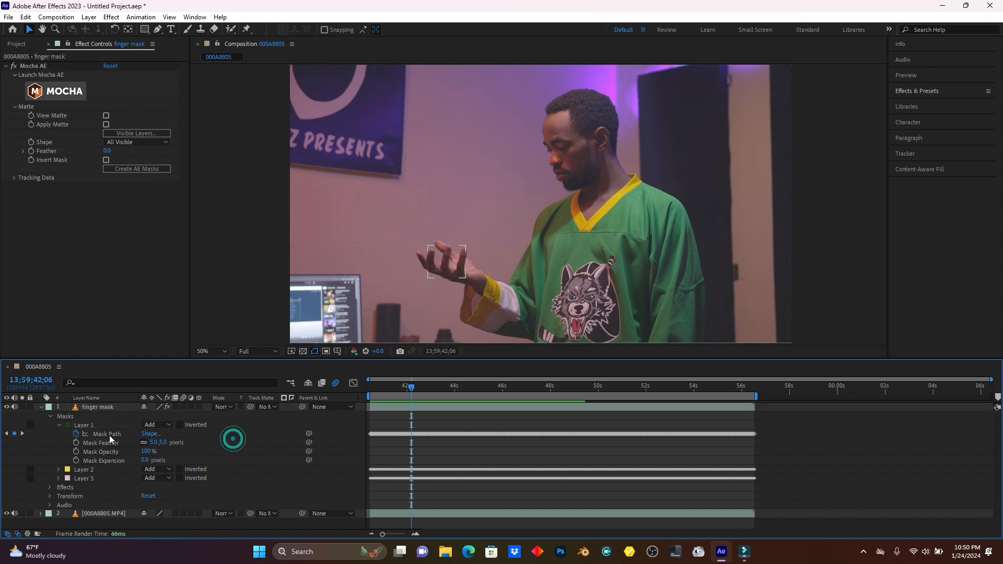
- Set the Mask Feather of the Layer 2 mask to 5 pixels
{"action": "left_click", "coordinate": [58, 425]}
{"action": "left_click", "coordinate": [59, 434]}
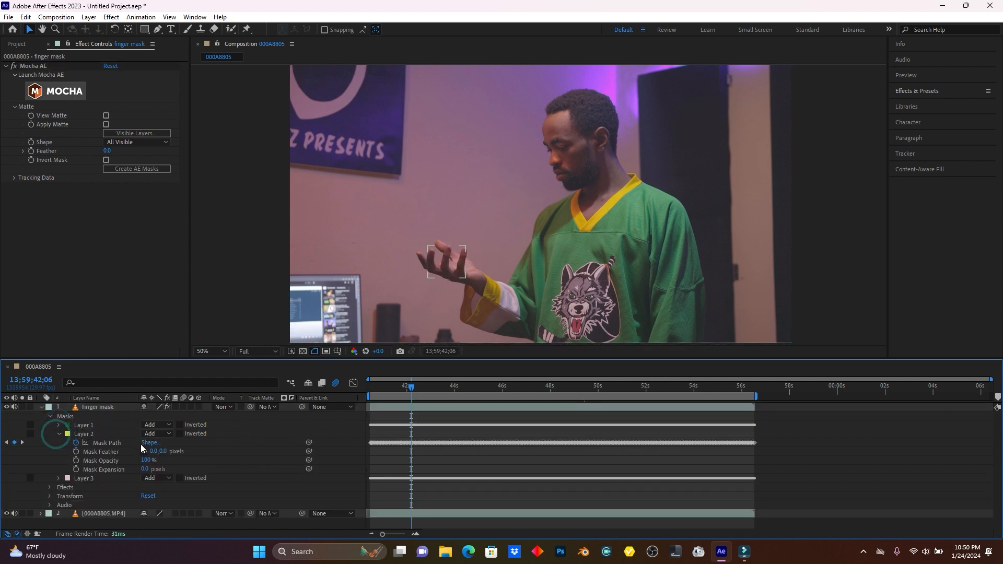
{"action": "left_click", "coordinate": [153, 452]}
{"action": "type", "text": "5"}
{"action": "left_click", "coordinate": [232, 450]}
- Set the Mask Feather of the Layer 3 mask to 5 pixels and collapse the finger mask layer's properties
{"action": "left_click", "coordinate": [58, 434]}
{"action": "left_click", "coordinate": [58, 443]}
{"action": "left_click", "coordinate": [155, 461]}
{"action": "type", "text": "5"}
{"action": "left_click", "coordinate": [231, 453]}
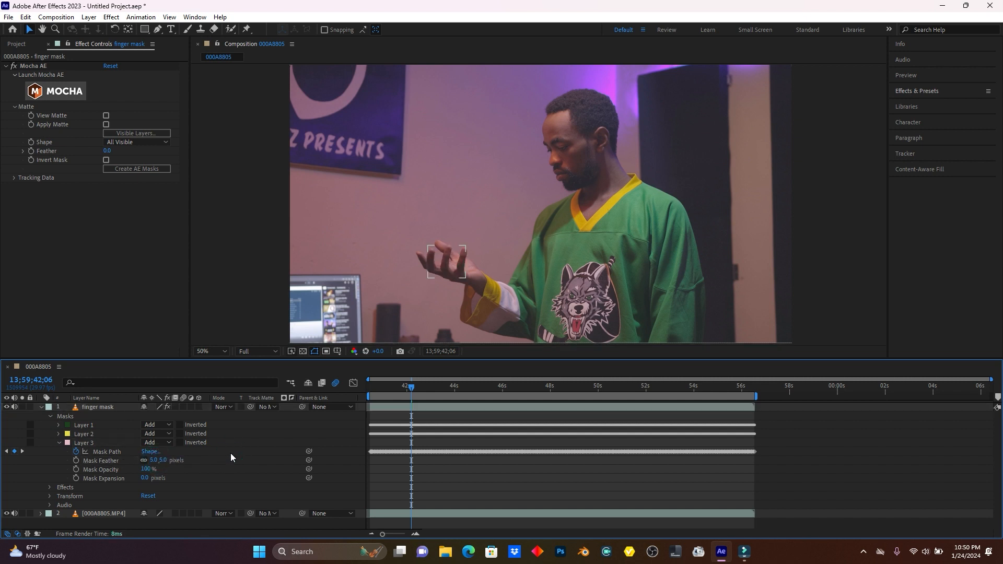
{"action": "left_click", "coordinate": [41, 407]}
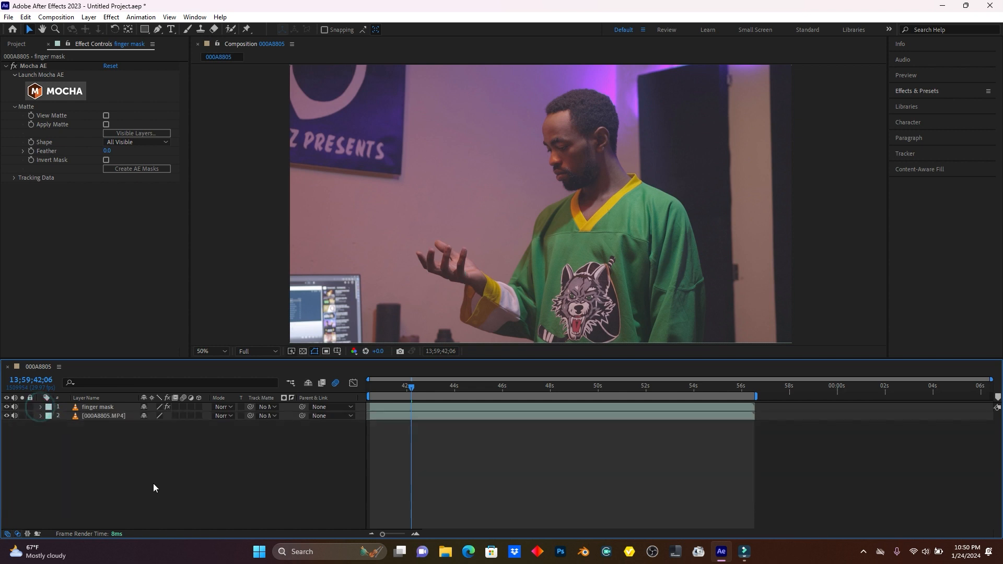
- Create a new null object in the 000A8805 composition
{"action": "right_click", "coordinate": [124, 456]}
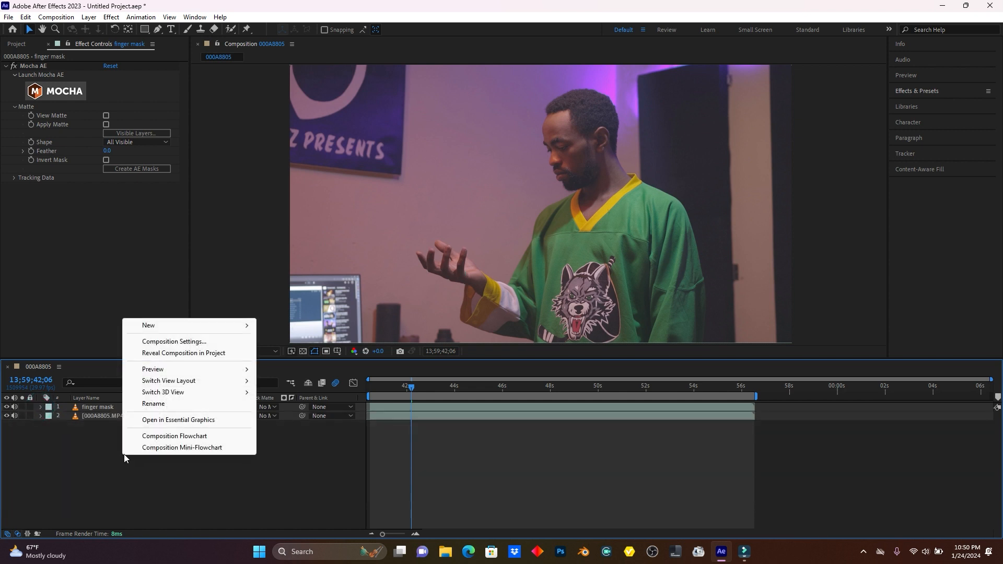
{"action": "mouse_move", "coordinate": [174, 328]}
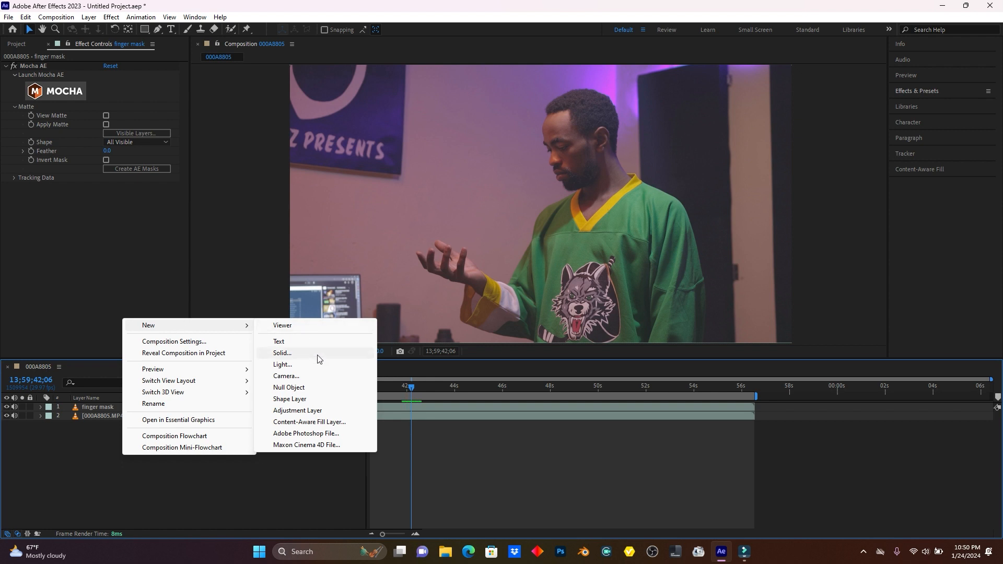
{"action": "left_click", "coordinate": [313, 390]}
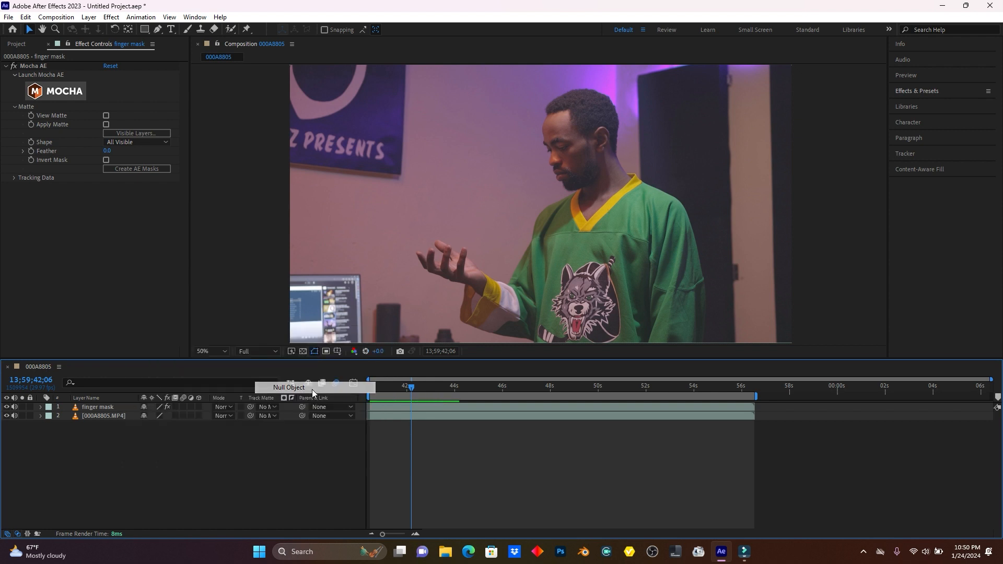
- Expand the Tracking Data of the finger mask layer's Mocha AE effect and create the track data
{"action": "left_click", "coordinate": [99, 416]}
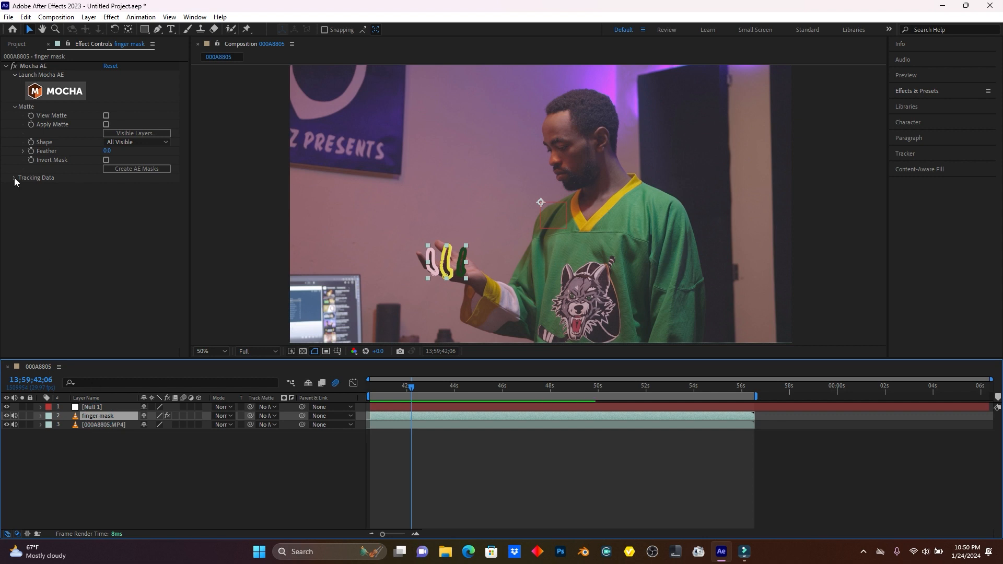
{"action": "left_click", "coordinate": [14, 177]}
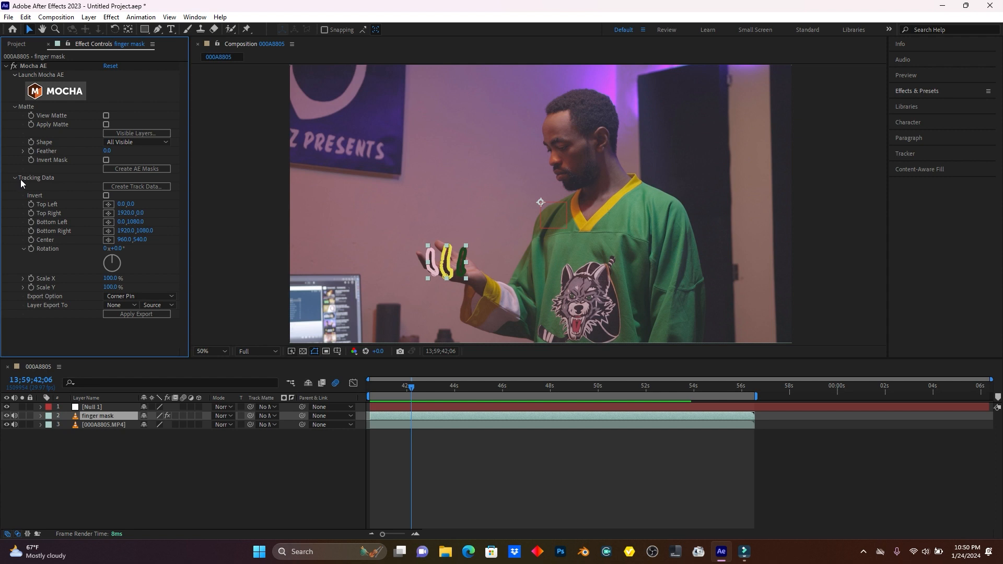
{"action": "left_click", "coordinate": [138, 186]}
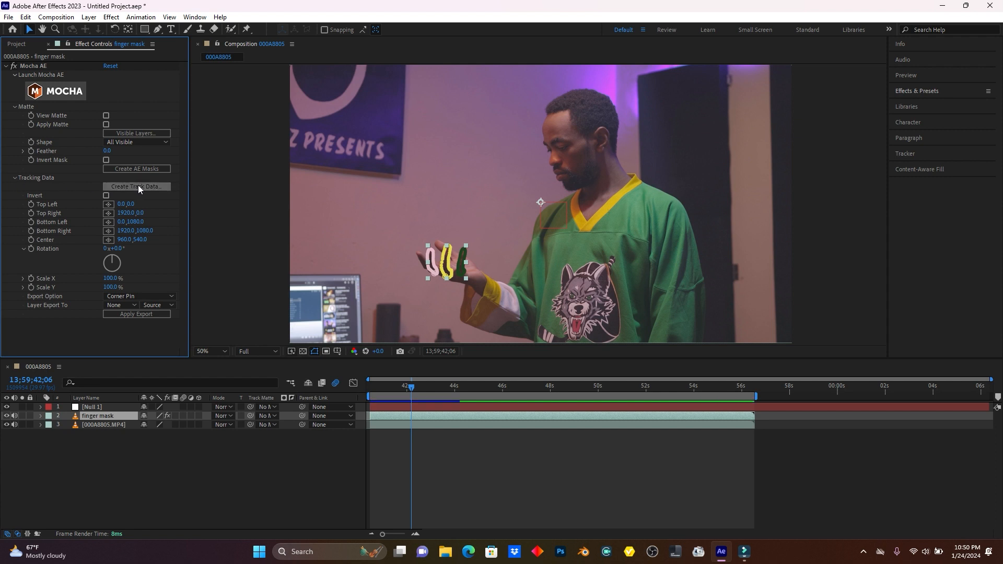
{"action": "left_click", "coordinate": [523, 274]}
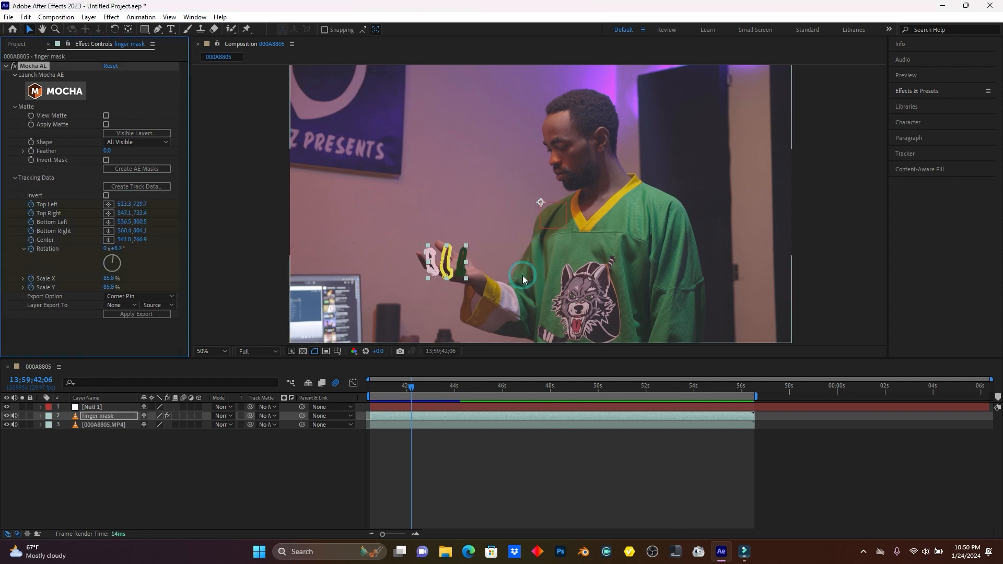
- Export the Mocha tracking data to Null 1 with the Corner Pin (Support Motion Blur) option and apply the export
{"action": "left_click", "coordinate": [127, 296]}
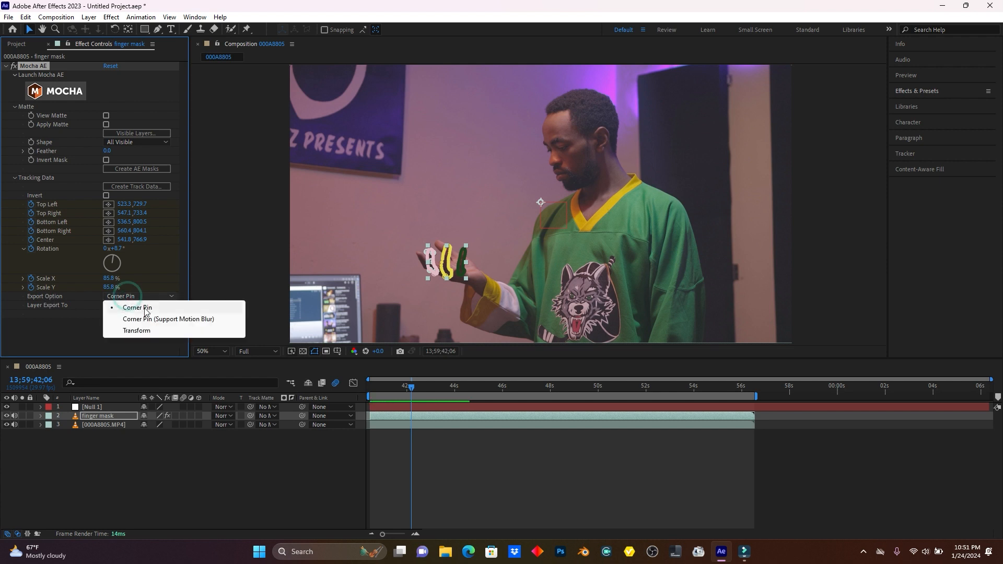
{"action": "left_click", "coordinate": [204, 319]}
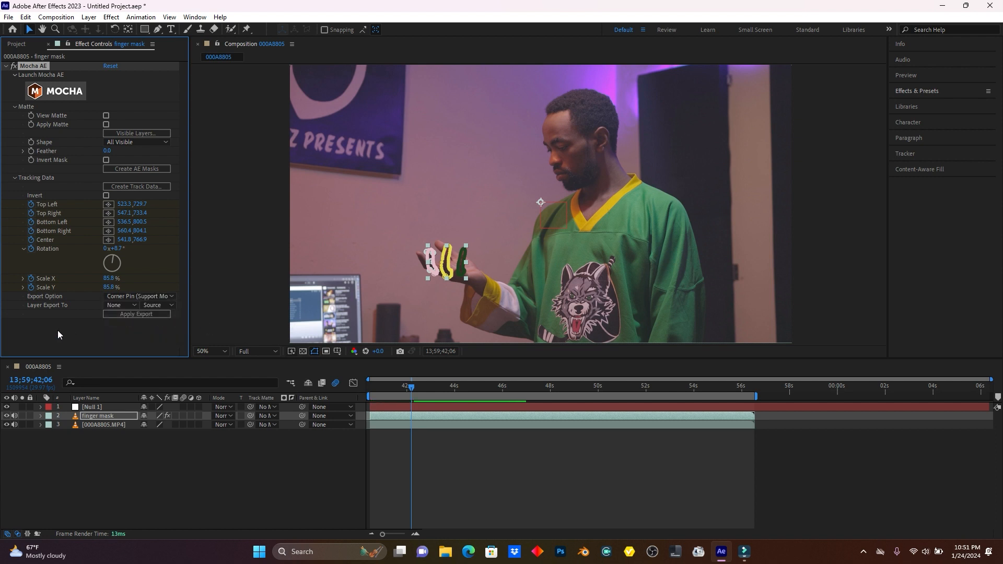
{"action": "left_click", "coordinate": [118, 305]}
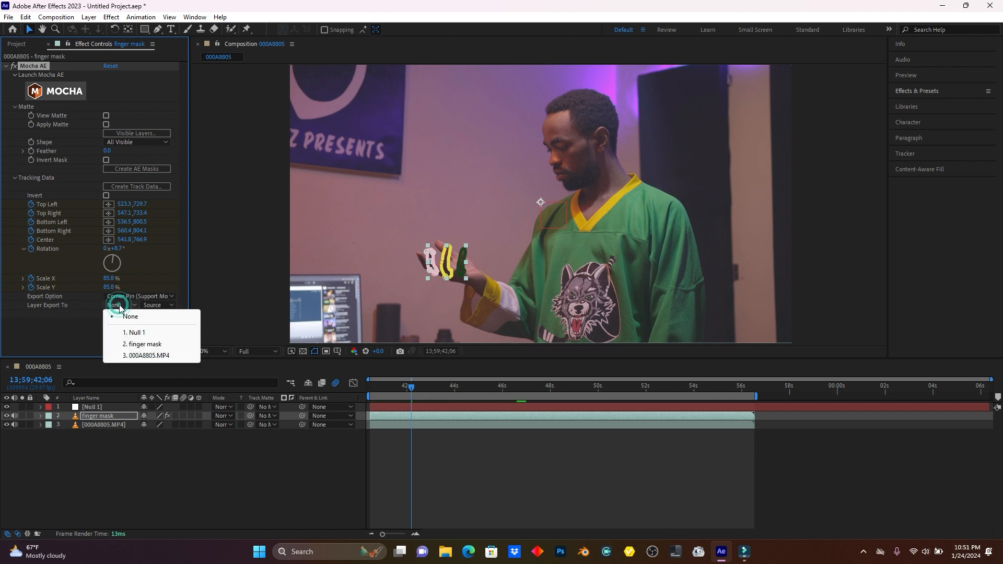
{"action": "left_click", "coordinate": [141, 336]}
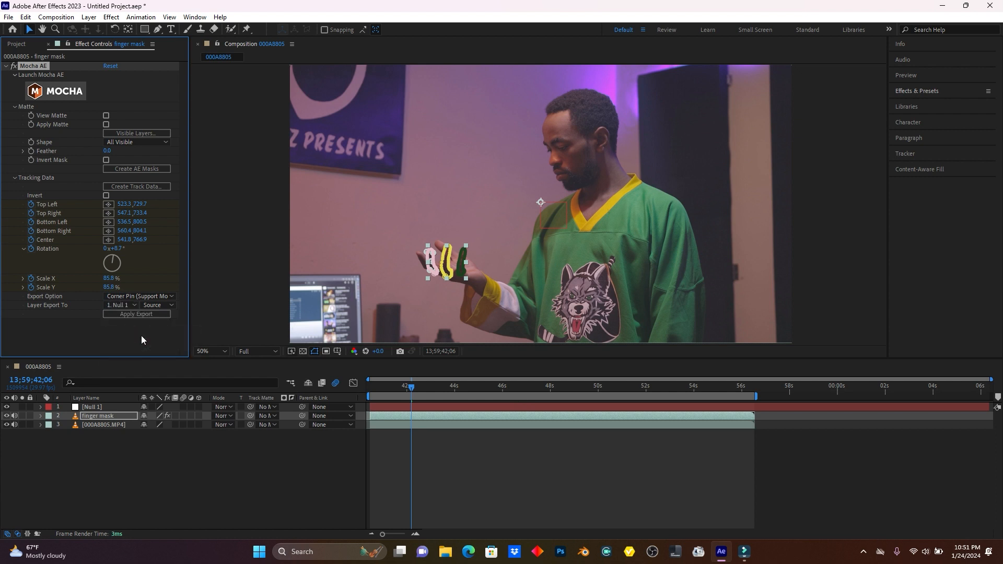
{"action": "left_click", "coordinate": [152, 315]}
- Add the fire video from the project to the composition as the topmost layer
{"action": "left_click", "coordinate": [17, 45]}
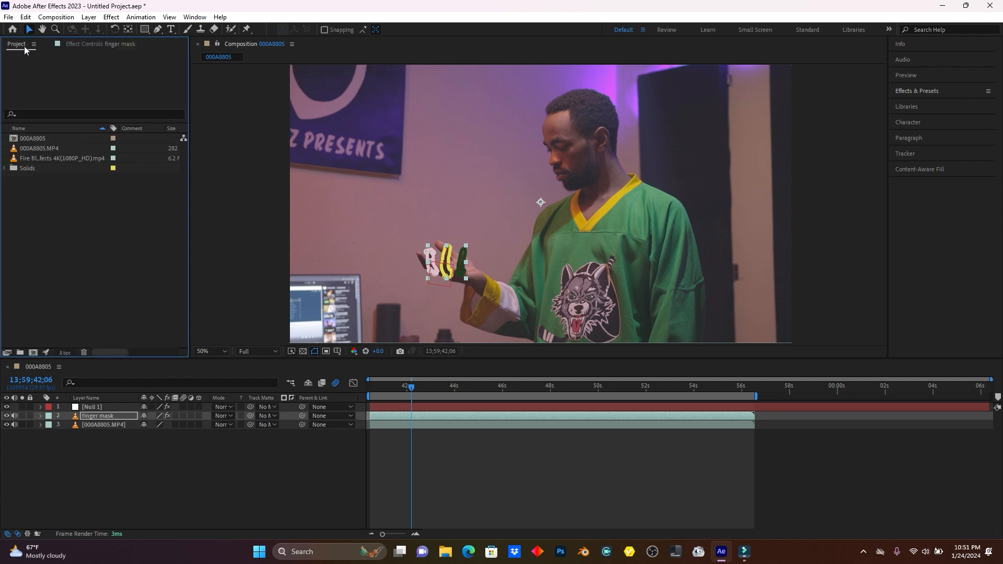
{"action": "left_click", "coordinate": [58, 157]}
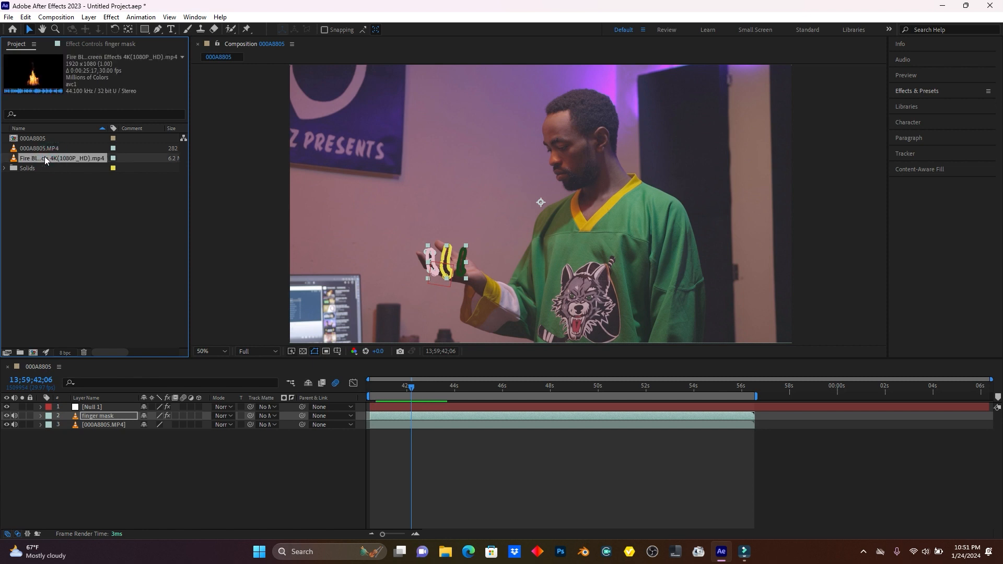
{"action": "left_click_drag", "start_coordinate": [55, 155], "coordinate": [121, 405]}
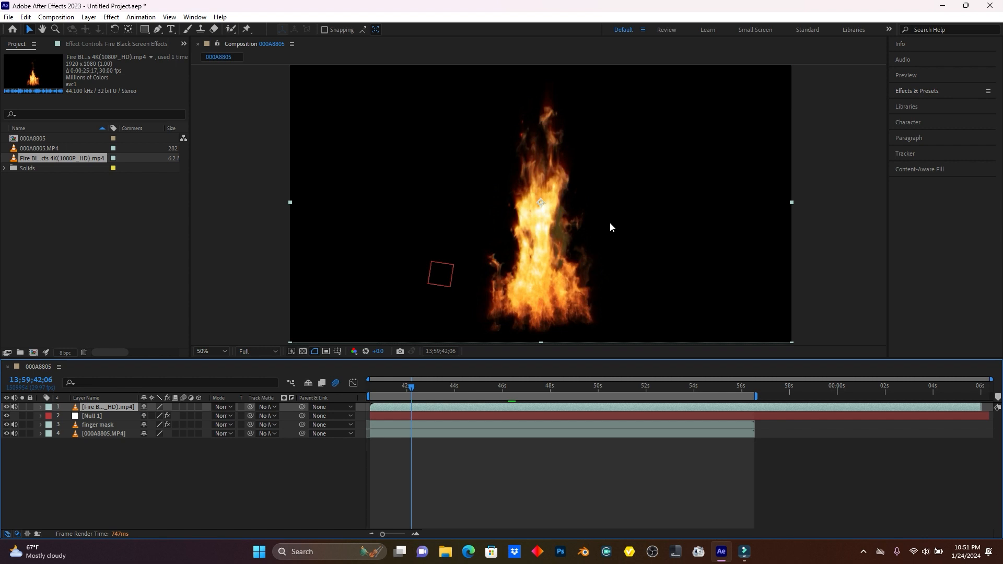
- Try the Screen blending mode on the fire layer and settle on Add
{"action": "left_click", "coordinate": [223, 407]}
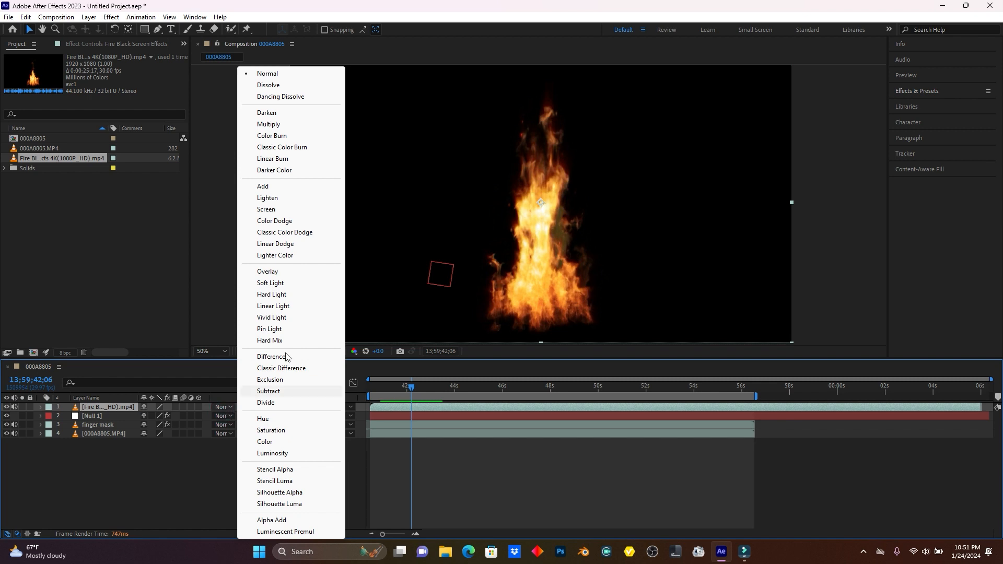
{"action": "left_click", "coordinate": [282, 209]}
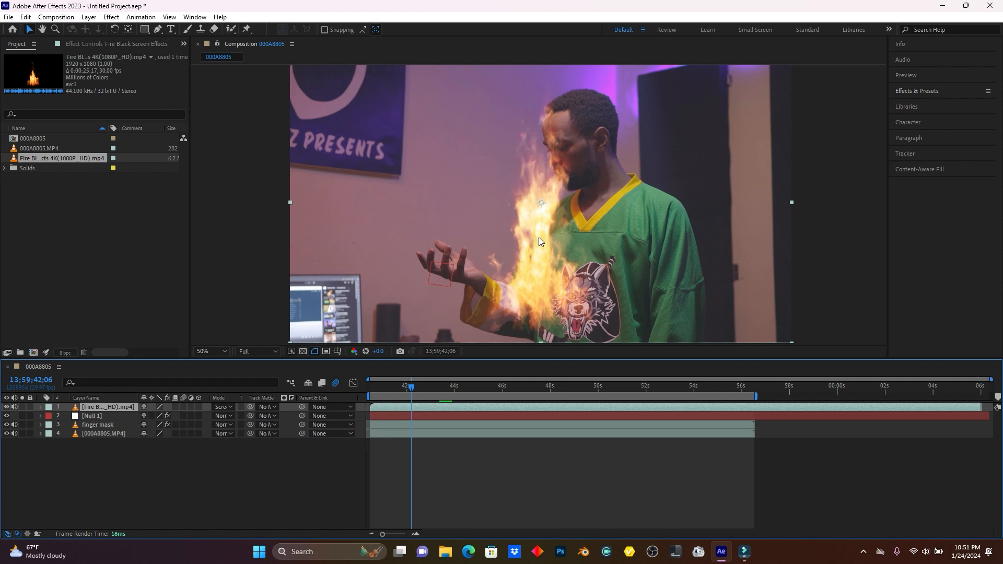
{"action": "left_click", "coordinate": [224, 407]}
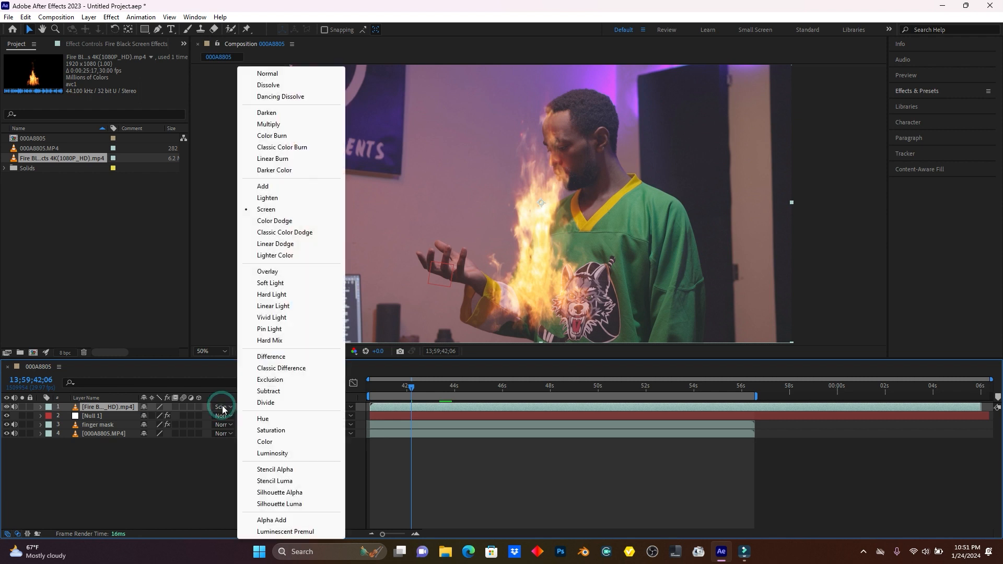
{"action": "left_click", "coordinate": [276, 187]}
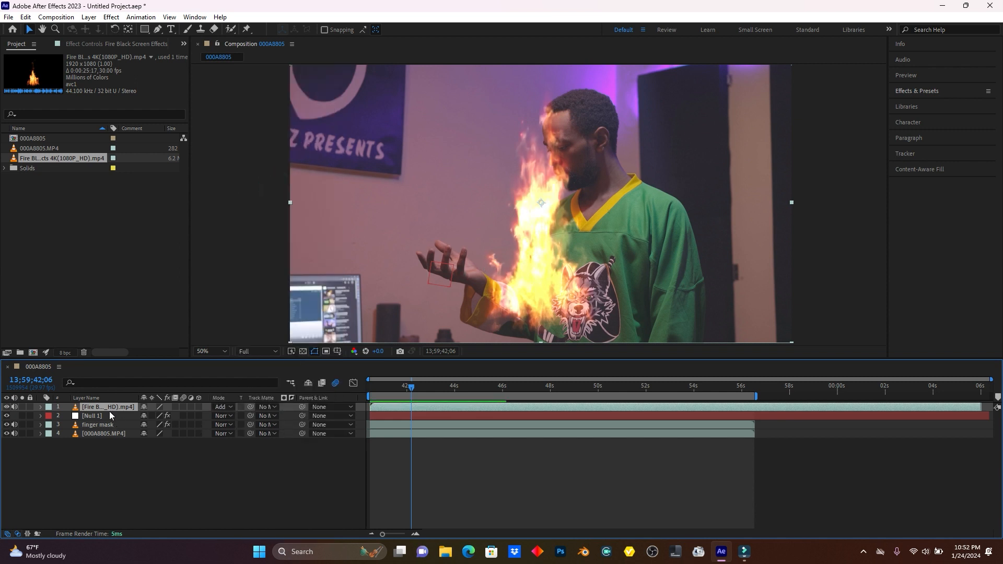
- Move the fire layer below the finger mask layer and parent it to Null 1
{"action": "left_click_drag", "start_coordinate": [102, 407], "coordinate": [105, 427]}
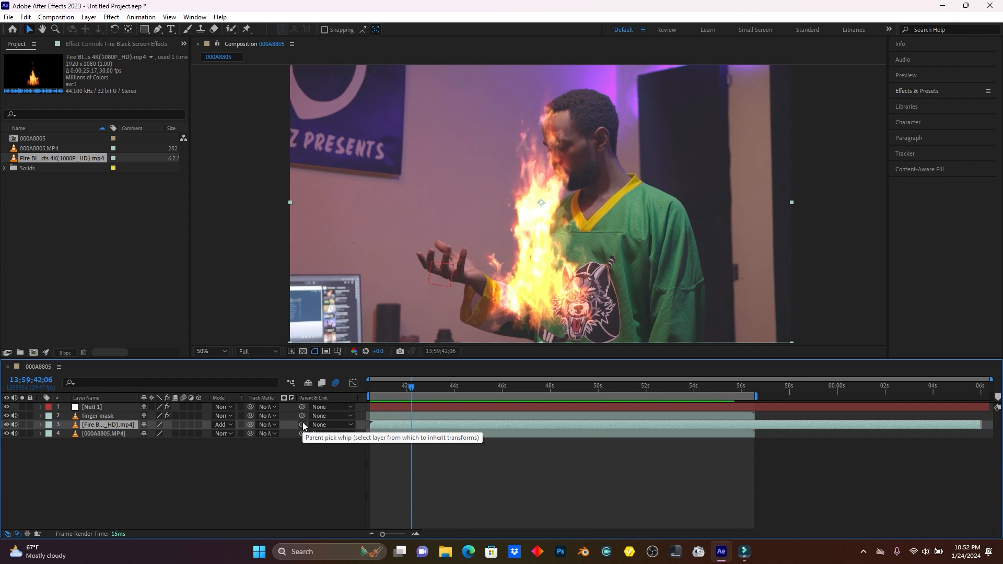
{"action": "left_click_drag", "start_coordinate": [303, 426], "coordinate": [90, 412]}
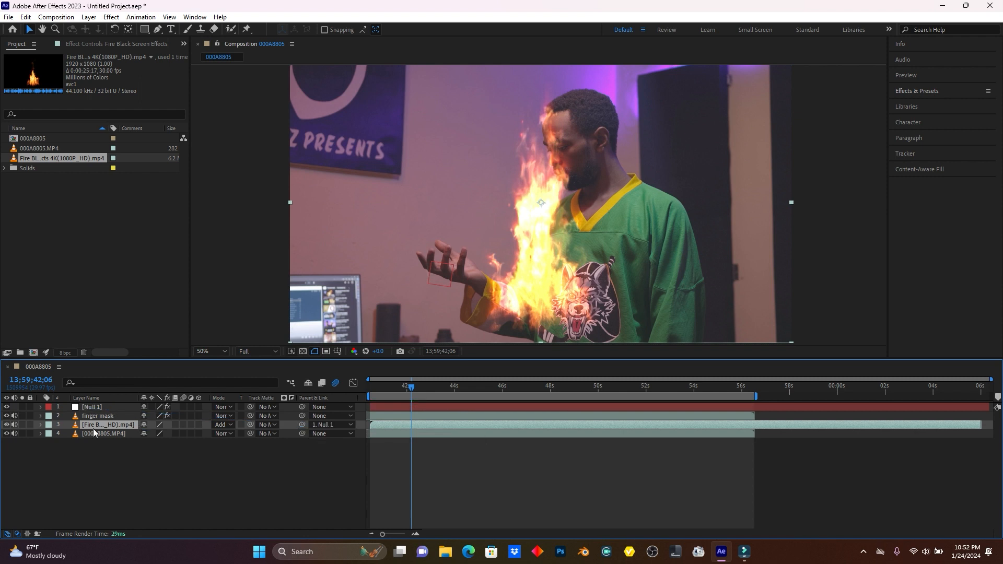
- Scale the fire layer down to 51.5% and position the flame in the palm behind the fingers
{"action": "key", "text": "s"}
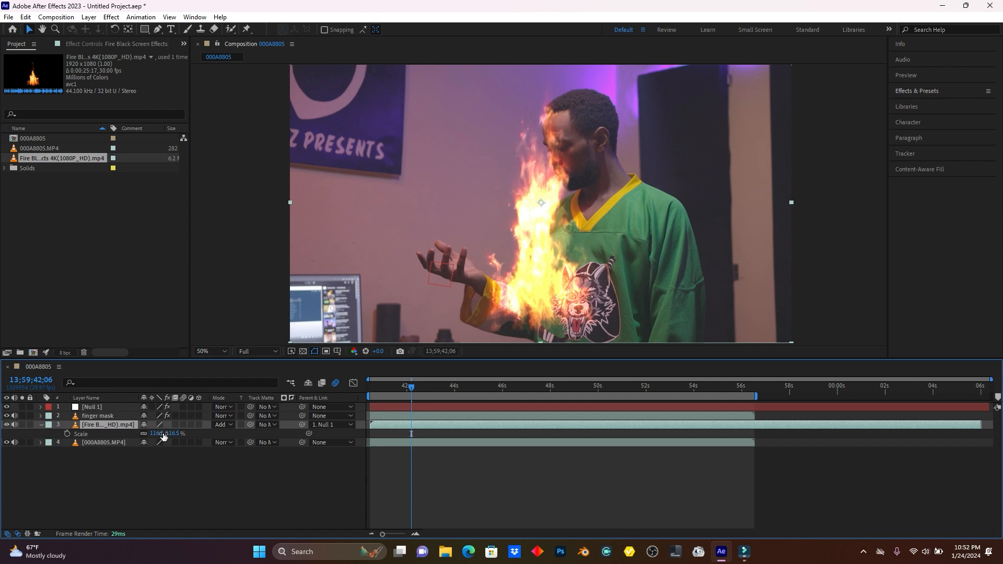
{"action": "left_click_drag", "start_coordinate": [162, 434], "coordinate": [125, 434]}
{"action": "left_click_drag", "start_coordinate": [553, 227], "coordinate": [457, 248]}
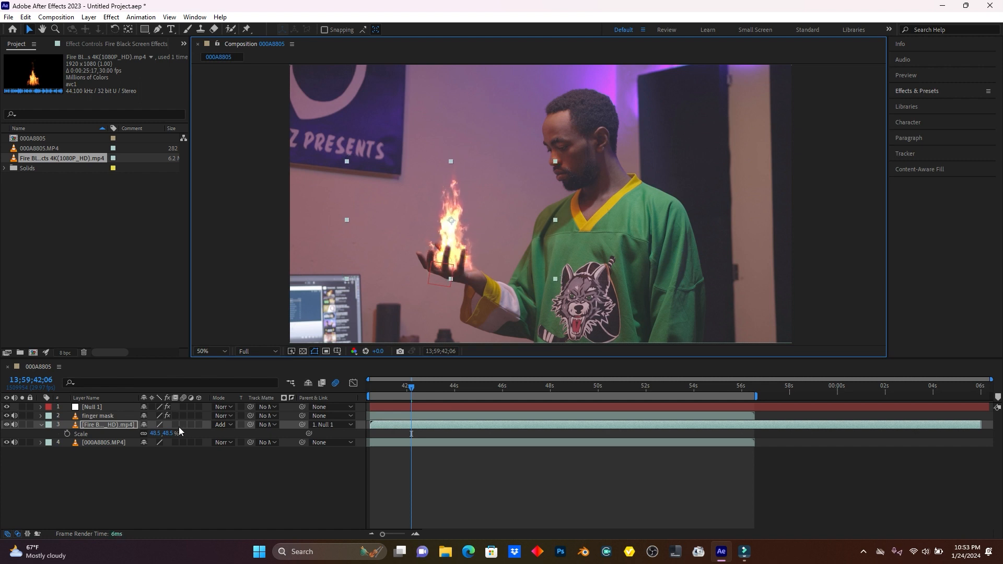
{"action": "left_click_drag", "start_coordinate": [155, 433], "coordinate": [152, 433]}
{"action": "left_click", "coordinate": [453, 248]}
{"action": "left_click_drag", "start_coordinate": [453, 248], "coordinate": [453, 247]}
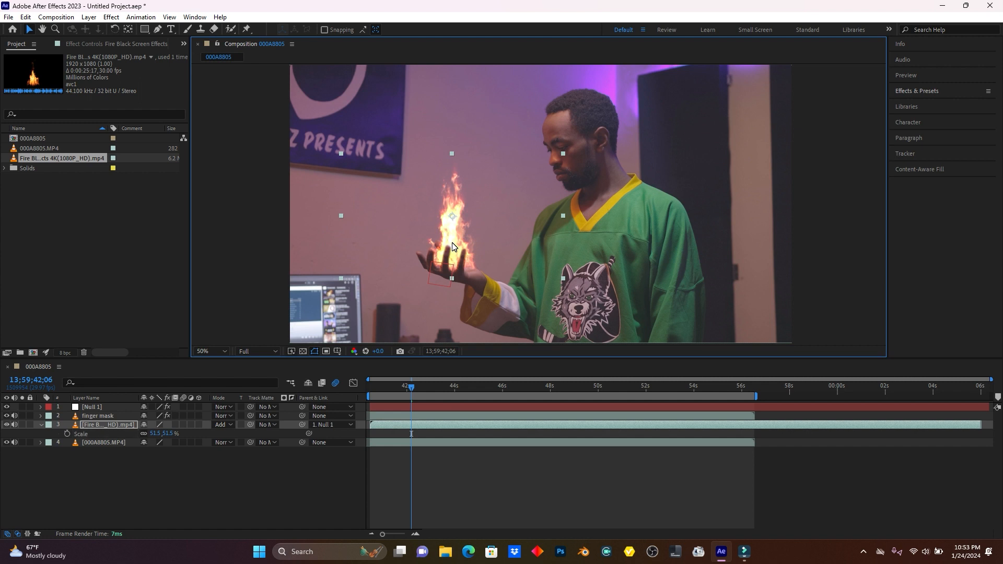
{"action": "left_click", "coordinate": [329, 500]}
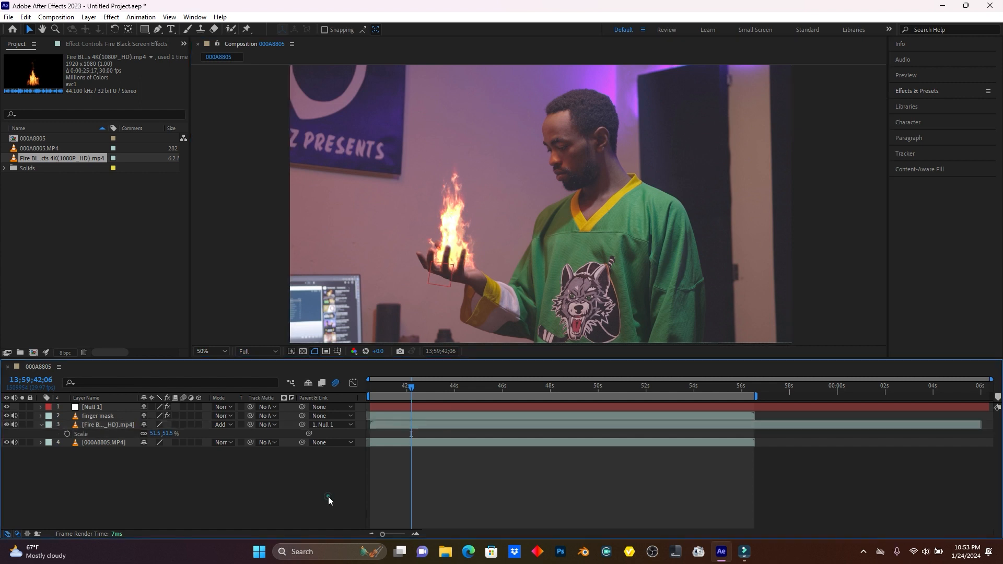
- Play back the composition from 13;59;41;26 to check how the fire follows the hand
{"action": "mouse_move", "coordinate": [400, 389]}
{"action": "left_mouse_down"}
{"action": "mouse_move", "coordinate": [386, 390]}
{"action": "mouse_move", "coordinate": [409, 389]}
{"action": "left_mouse_up"}
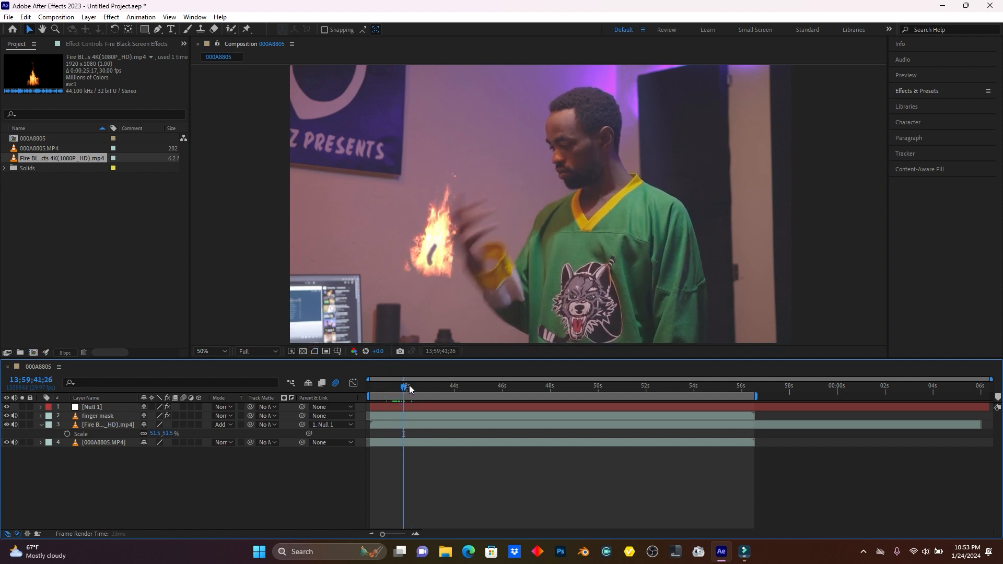
{"action": "key", "text": "space"}
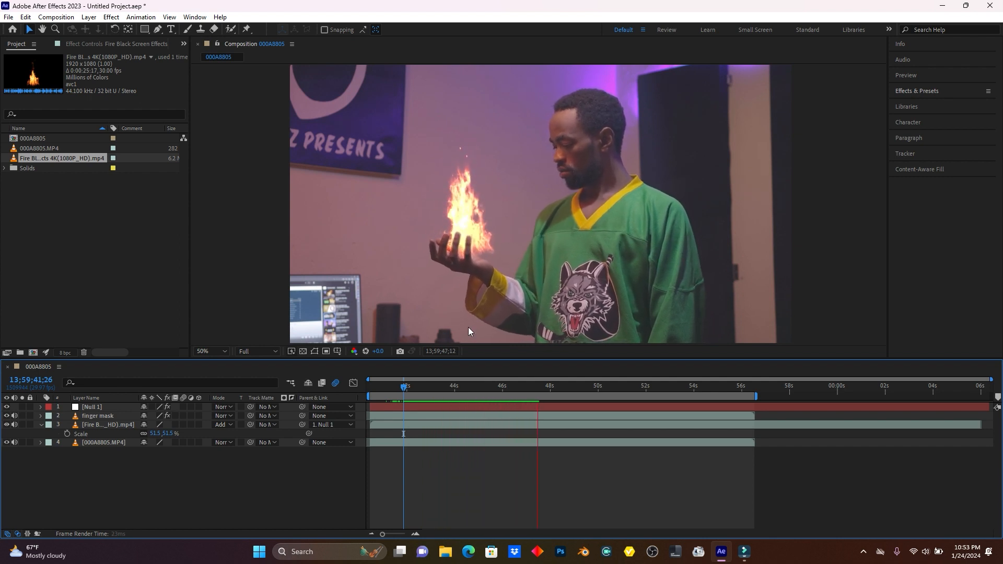
{"action": "key", "text": "space"}
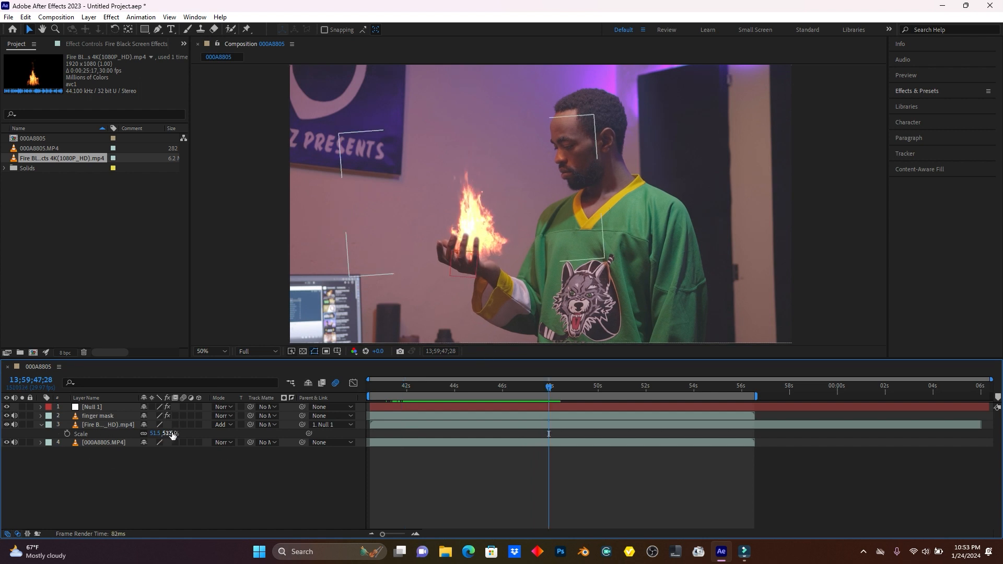
- Set the fire layer's rotation to 0° and play back the result from 13;59;42;12
{"action": "left_click_drag", "start_coordinate": [153, 434], "coordinate": [153, 437]}
{"action": "key", "text": "r"}
{"action": "left_click", "coordinate": [173, 463]}
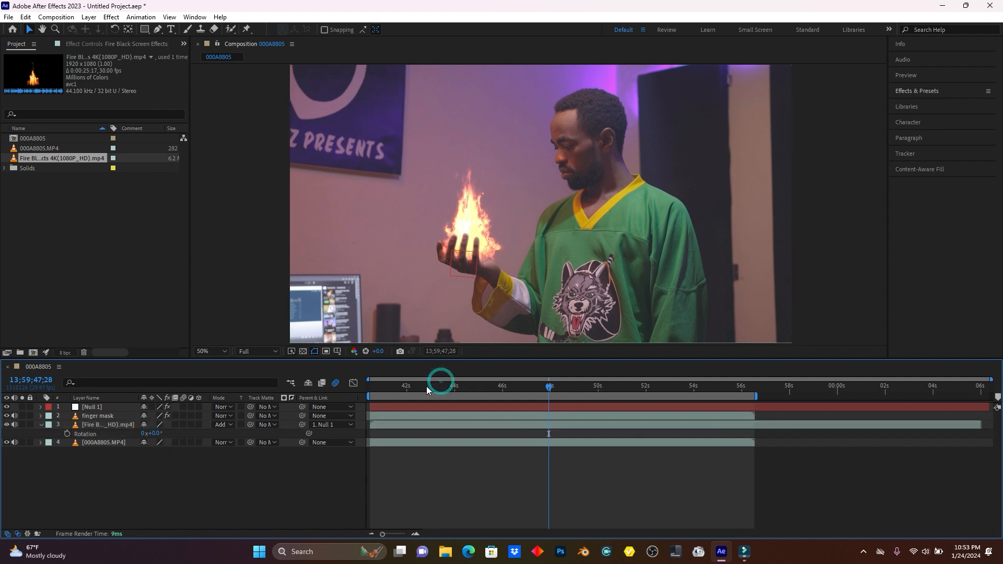
{"action": "left_click_drag", "start_coordinate": [426, 387], "coordinate": [416, 389]}
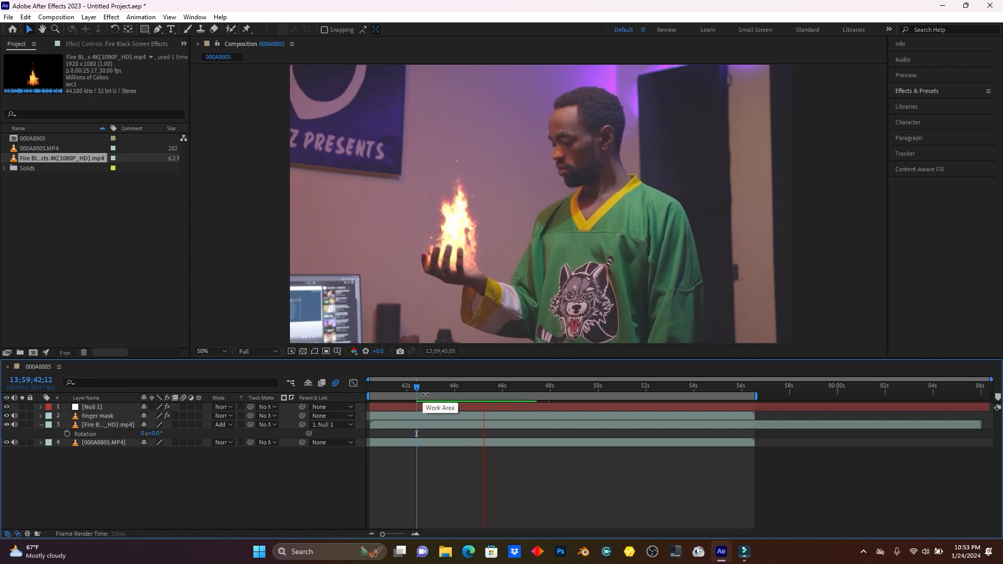
{"action": "left_click", "coordinate": [422, 385]}
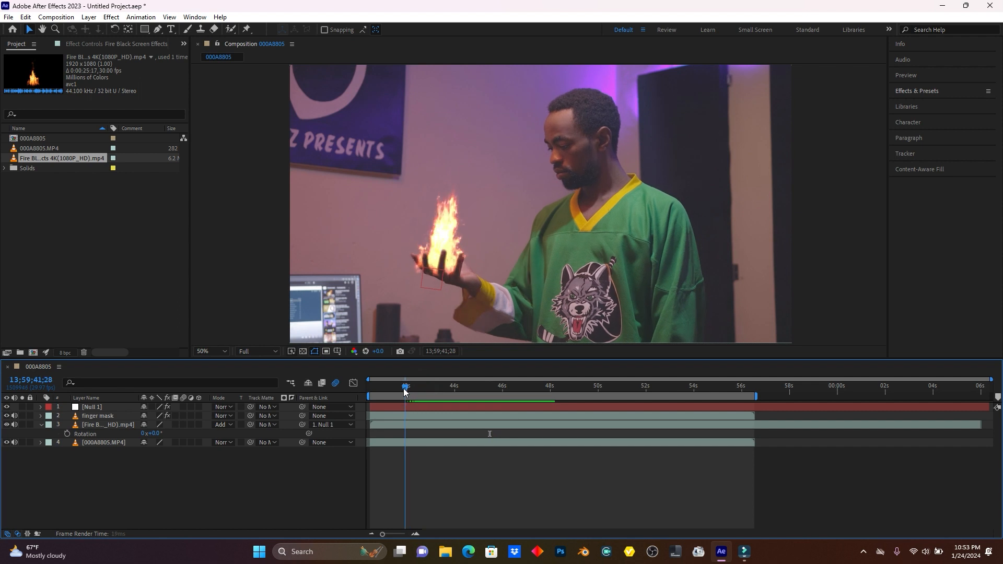
- Trim the fire layer to start at about 13;59;41;29 and end at 13;59;50;23
{"action": "left_click", "coordinate": [407, 389]}
{"action": "left_click", "coordinate": [388, 424]}
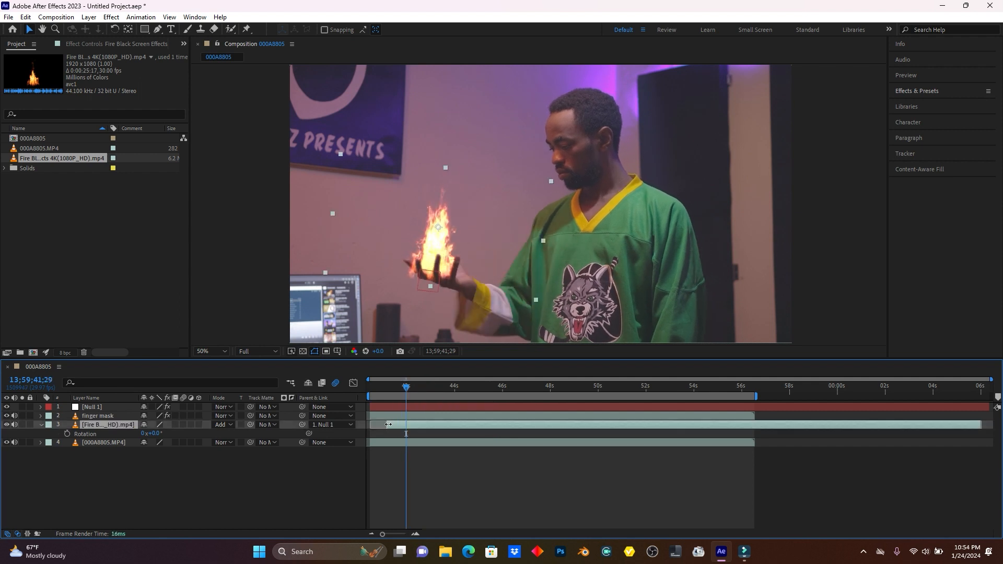
{"action": "left_click_drag", "start_coordinate": [387, 425], "coordinate": [406, 425]}
{"action": "left_click_drag", "start_coordinate": [410, 382], "coordinate": [615, 402]}
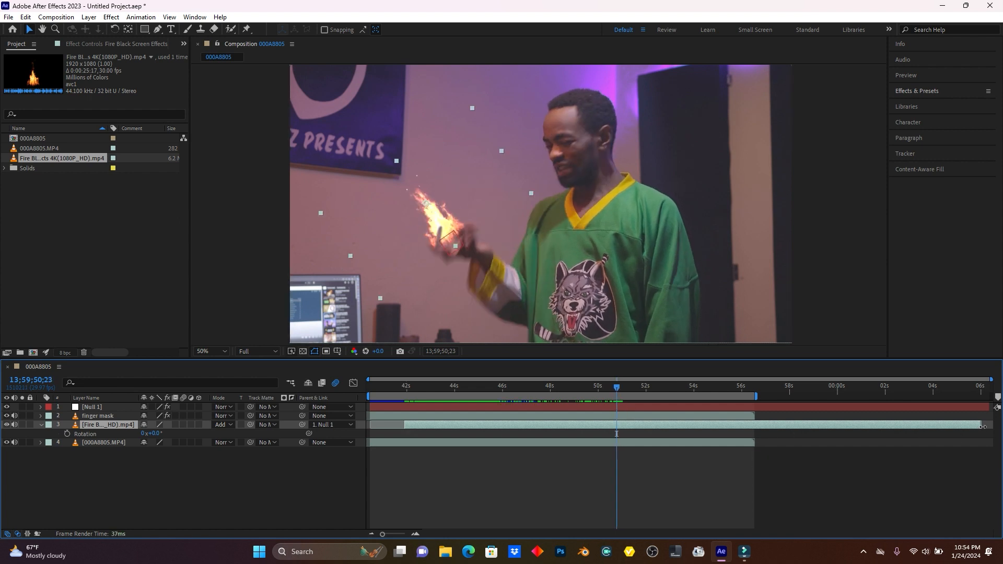
{"action": "left_click_drag", "start_coordinate": [982, 426], "coordinate": [638, 428]}
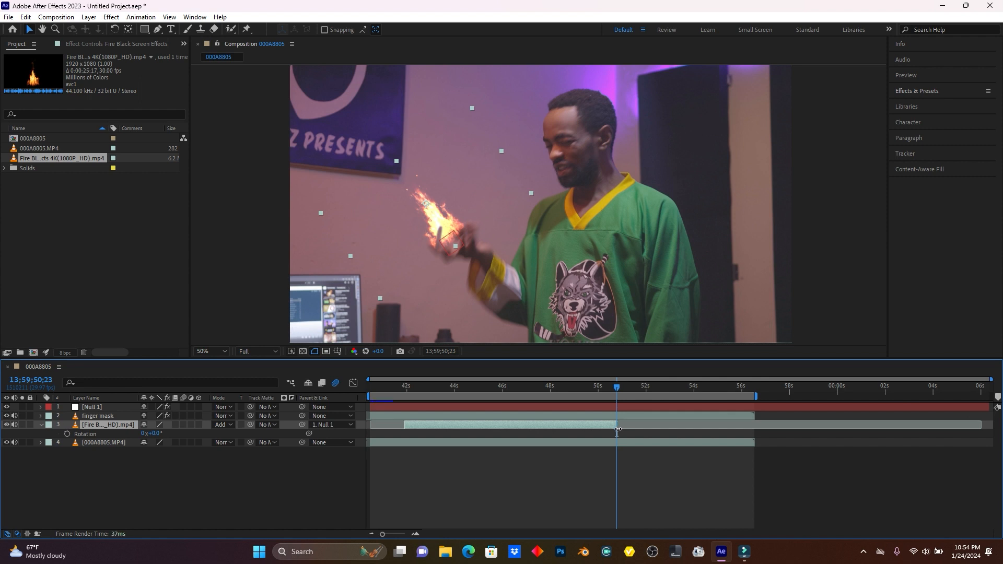
- Play back the trimmed fire effect from 13;59;41;24
{"action": "left_click", "coordinate": [404, 388]}
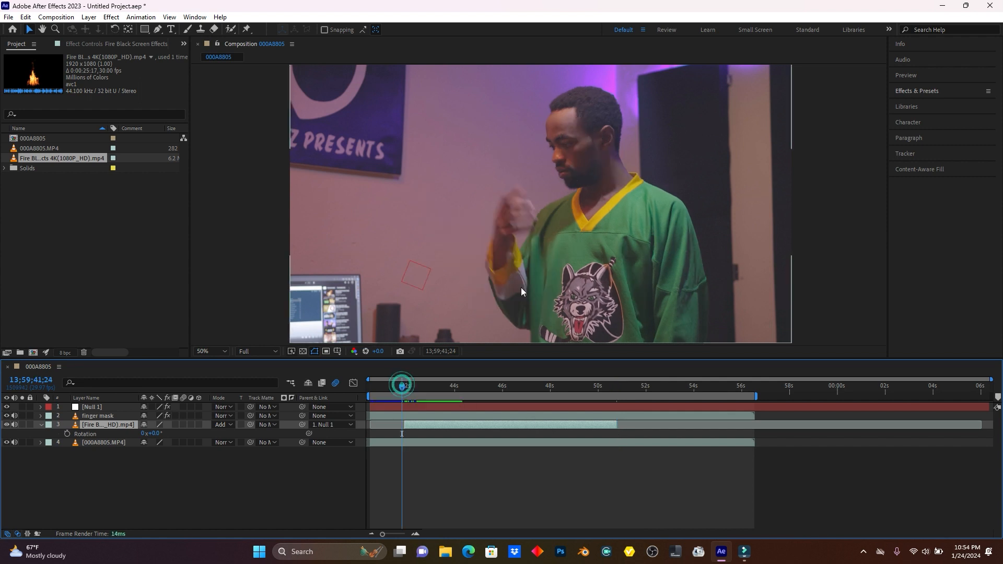
{"action": "key", "text": "space"}
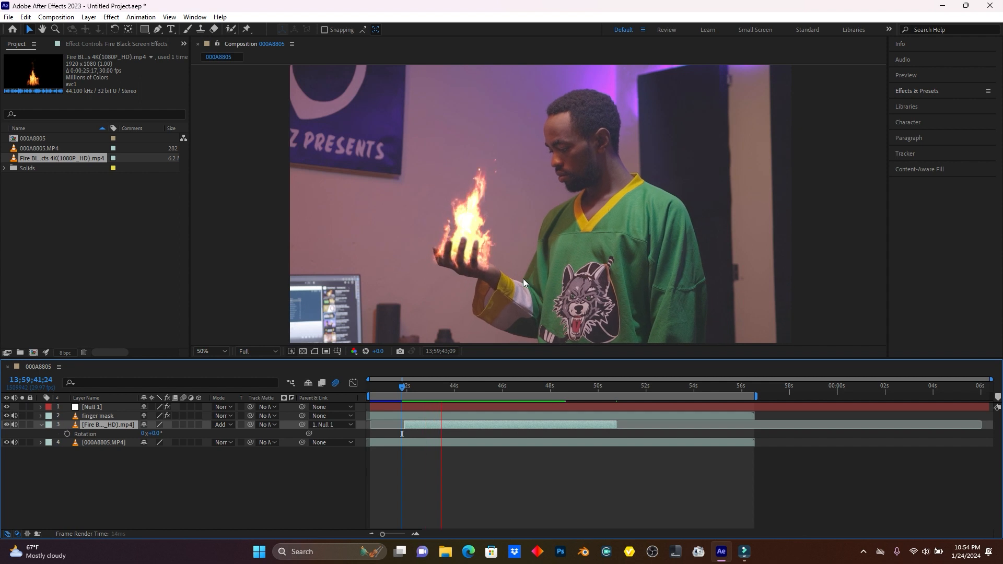
{"action": "scroll", "coordinate": [494, 278], "scroll_direction": "up", "scroll_amount": 2}
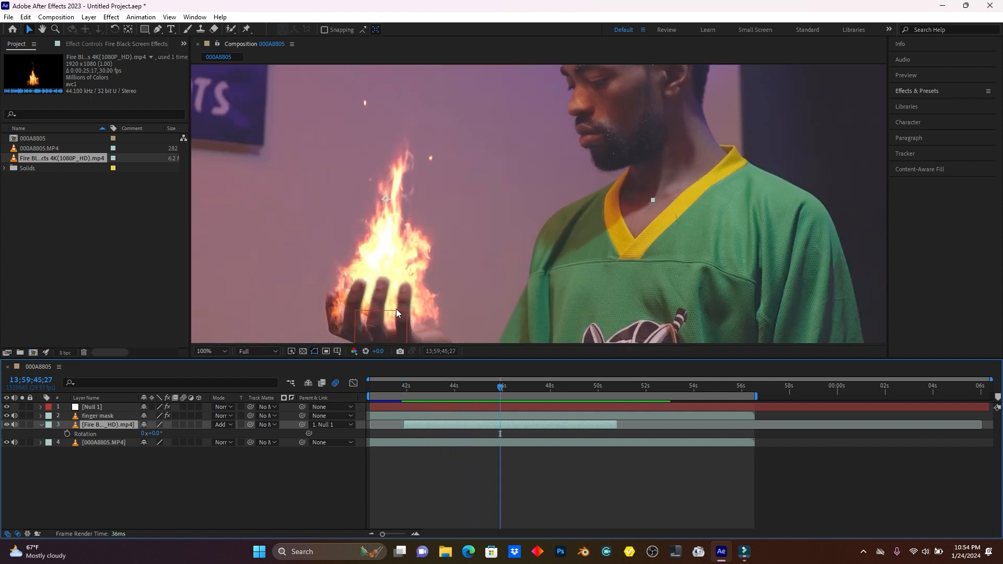
{"action": "scroll", "coordinate": [468, 265], "scroll_direction": "down", "scroll_amount": 4}
{"action": "scroll", "coordinate": [485, 240], "scroll_direction": "up", "scroll_amount": 4}
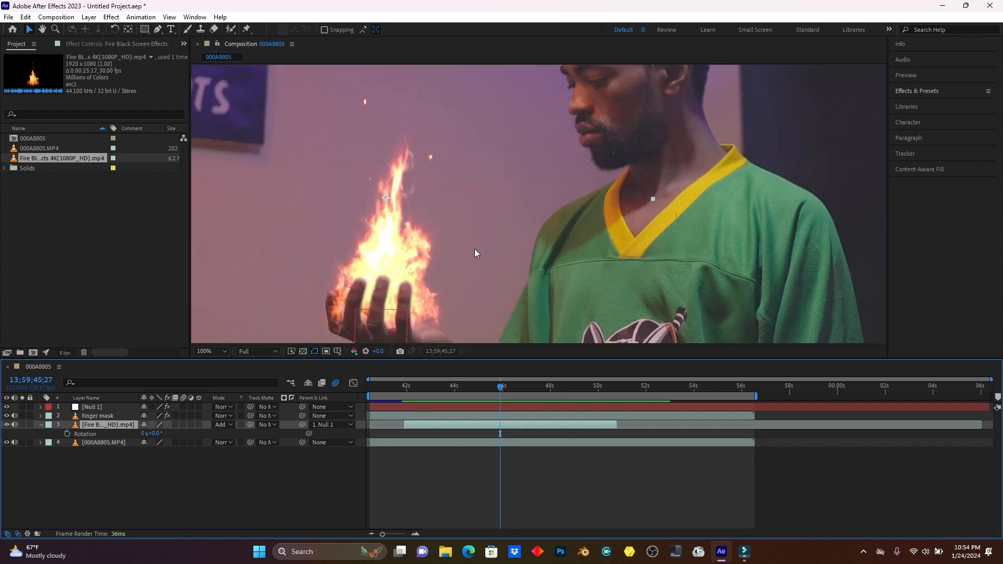
{"action": "scroll", "coordinate": [350, 194], "scroll_direction": "down", "scroll_amount": 2}
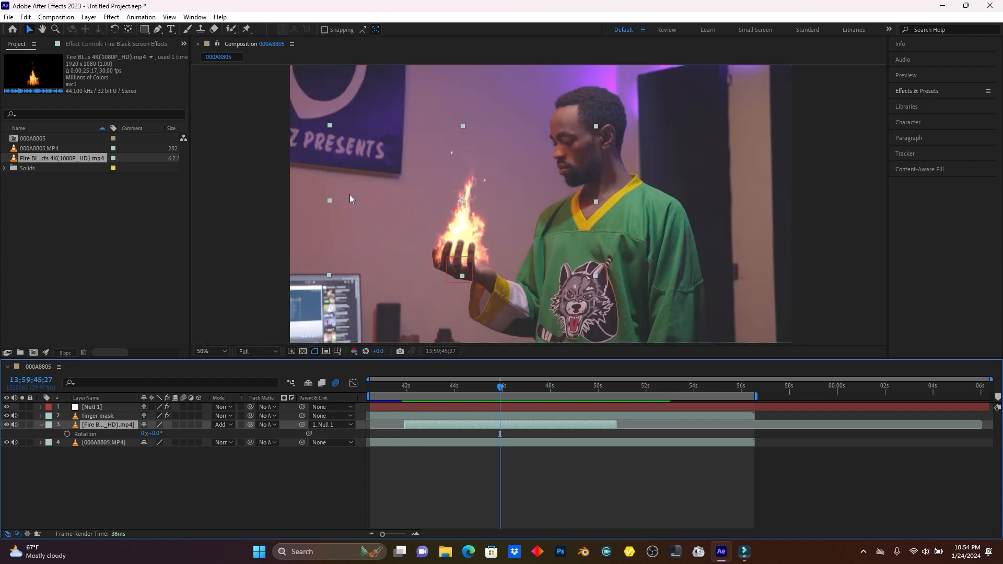
- Draw a closed Pen mask around the flame on the fire layer at 13;59;42;00, following the palm along its lower edge
{"action": "left_click_drag", "start_coordinate": [434, 385], "coordinate": [409, 392]}
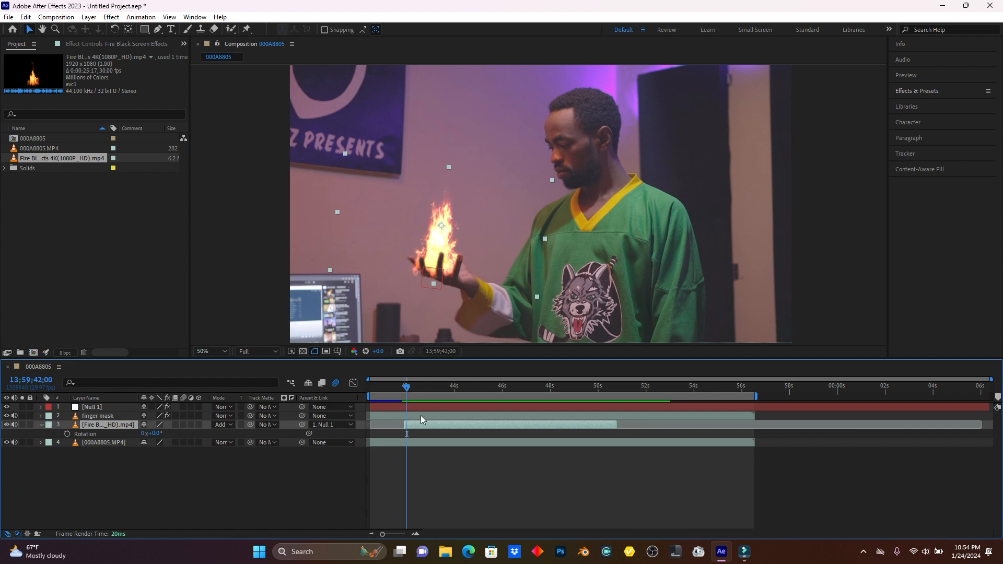
{"action": "left_click", "coordinate": [158, 29]}
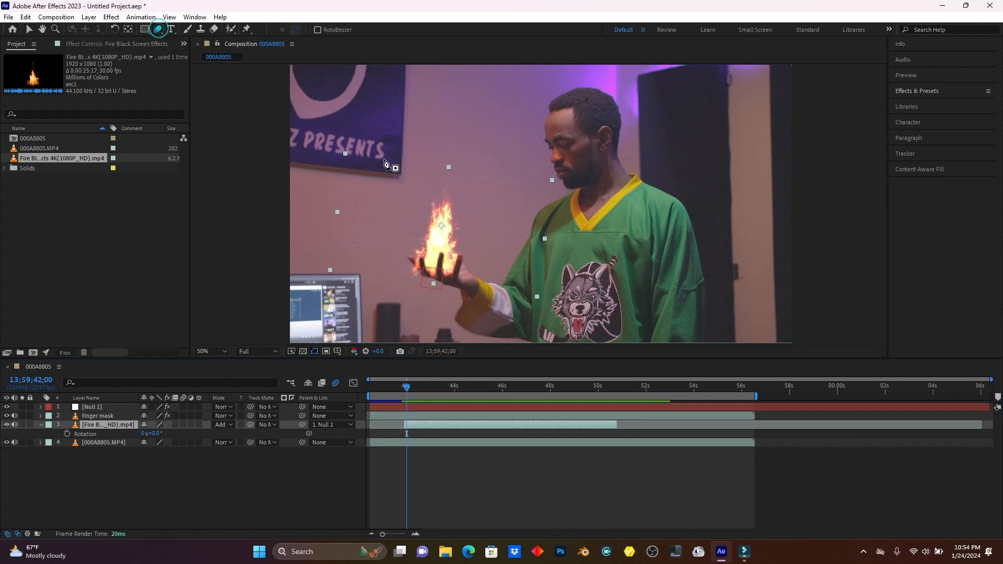
{"action": "left_click", "coordinate": [414, 176]}
{"action": "left_click_drag", "start_coordinate": [400, 229], "coordinate": [405, 239]}
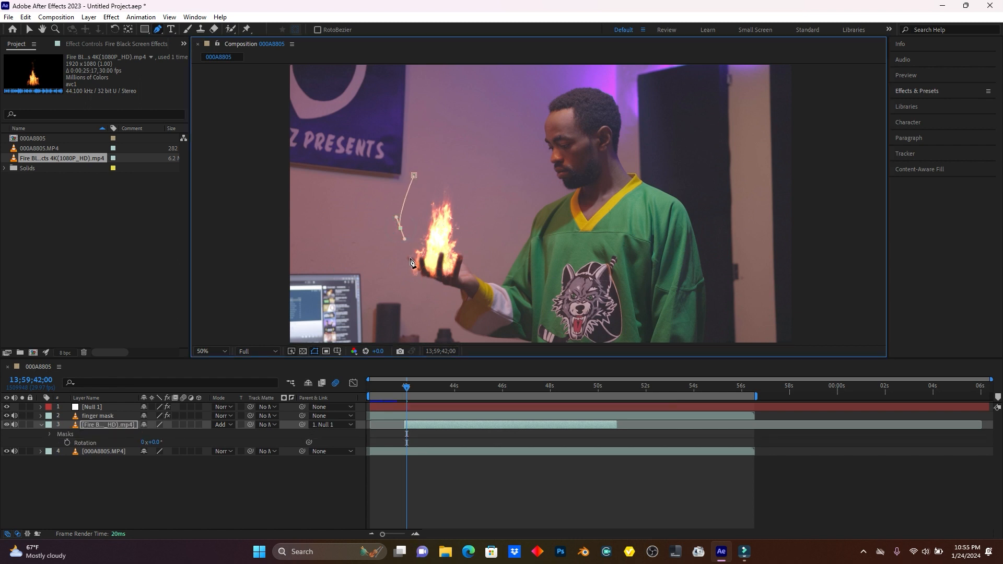
{"action": "left_click", "coordinate": [410, 260]}
{"action": "left_click", "coordinate": [455, 274]}
{"action": "left_click", "coordinate": [471, 272]}
{"action": "left_click", "coordinate": [502, 192]}
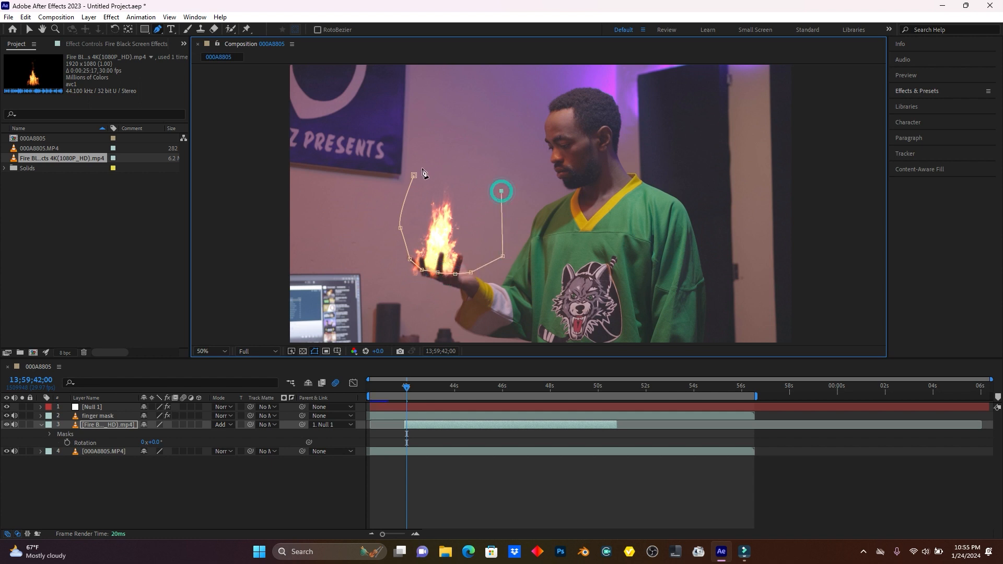
{"action": "left_click_drag", "start_coordinate": [414, 175], "coordinate": [400, 194]}
- Set the Mask Feather of the fire layer's mask to 36 pixels
{"action": "left_click", "coordinate": [50, 434]}
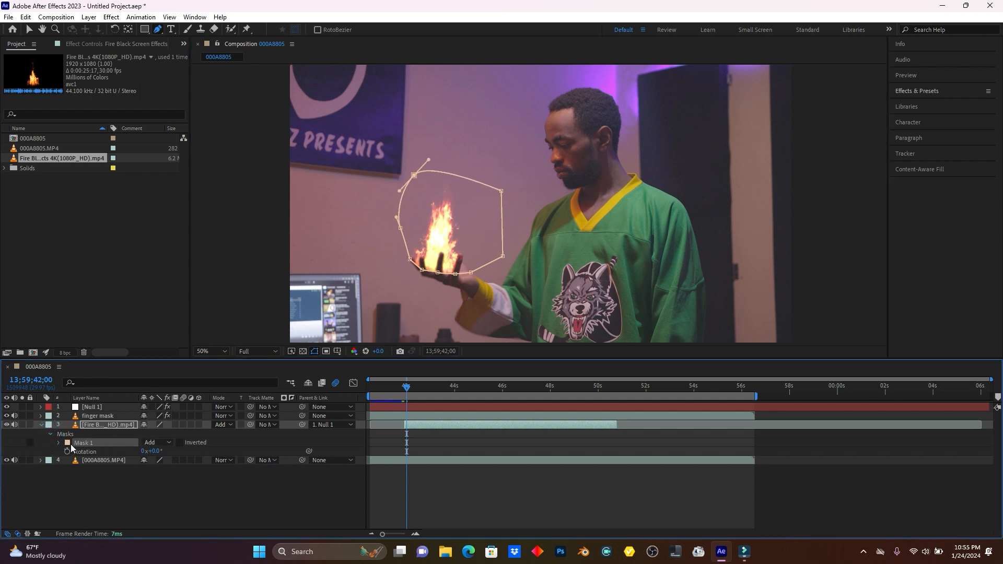
{"action": "left_click", "coordinate": [59, 443]}
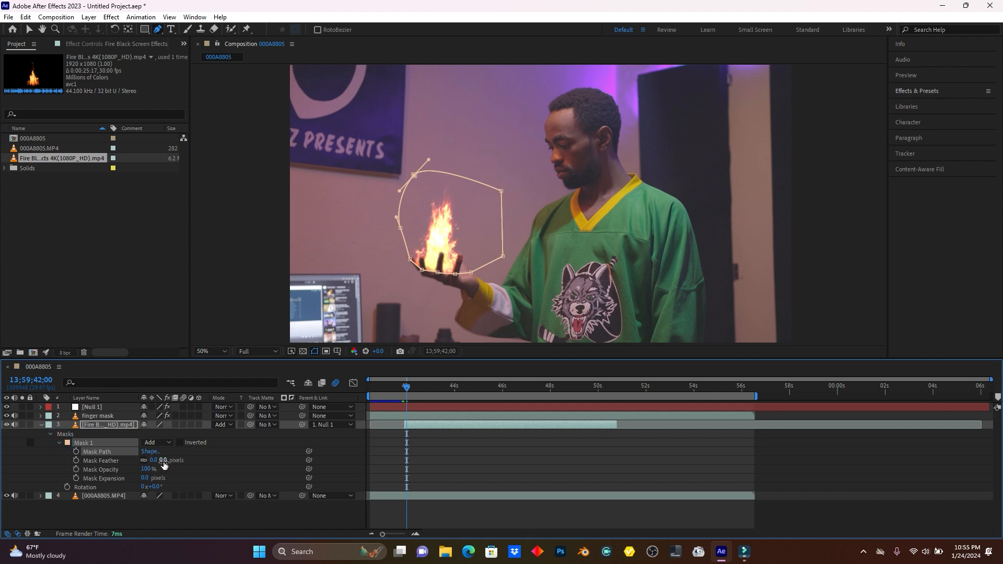
{"action": "left_click_drag", "start_coordinate": [154, 460], "coordinate": [173, 460]}
- Adjust the lower points of the fire layer's mask so its edge follows the palm and the base of the fingers
{"action": "key", "text": "slash"}
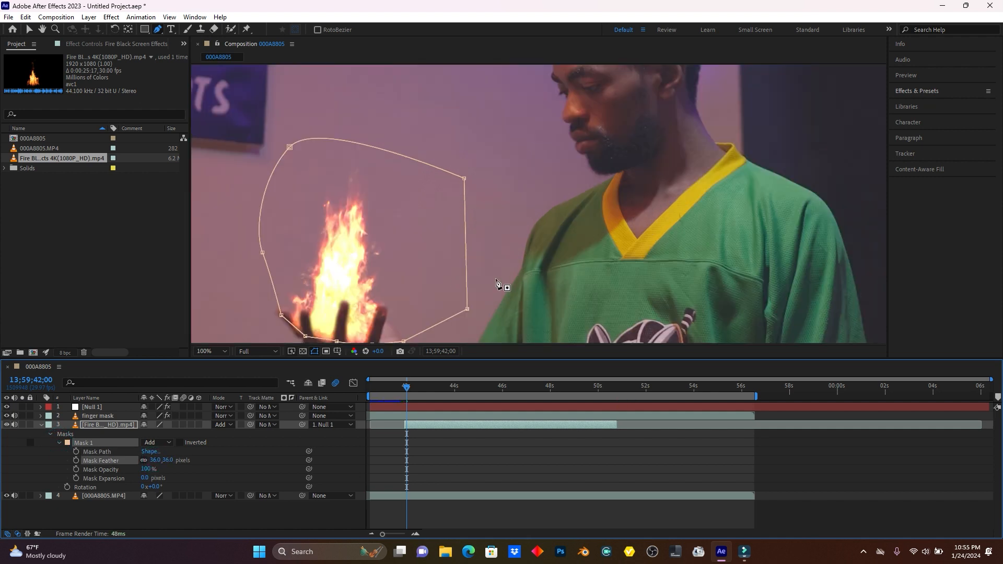
{"action": "key", "text": "h"}
{"action": "left_click_drag", "start_coordinate": [349, 246], "coordinate": [449, 180]}
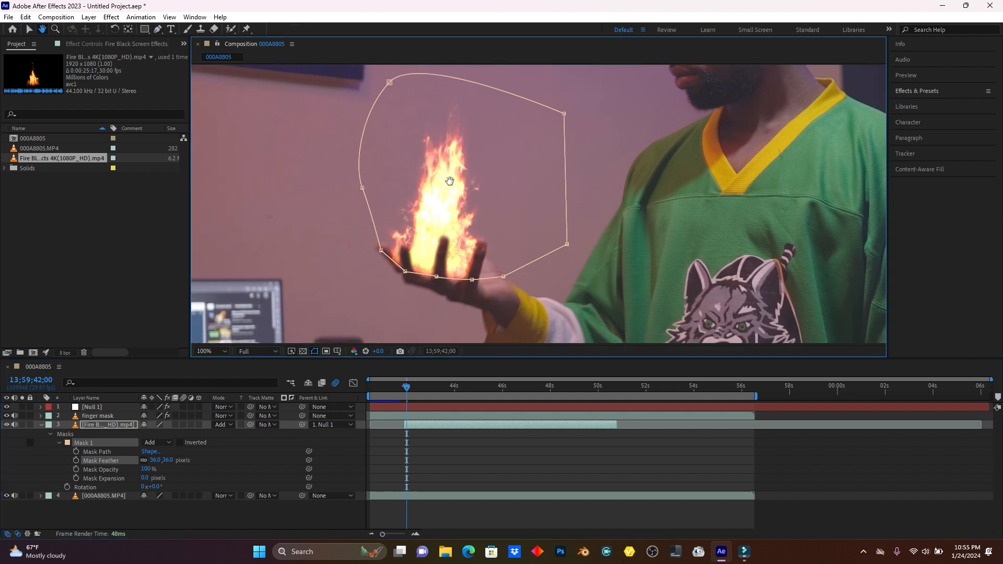
{"action": "key", "text": "period"}
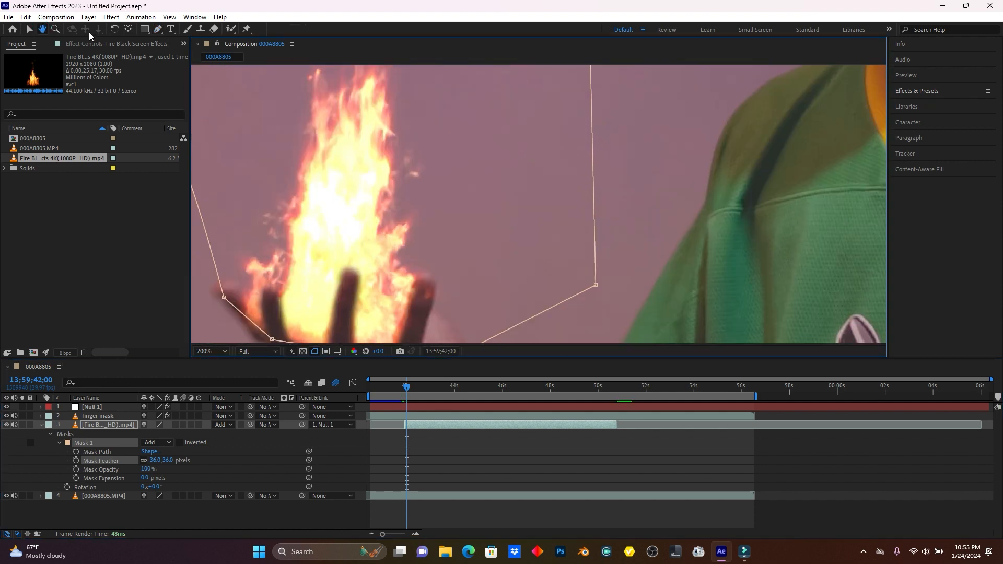
{"action": "left_click_drag", "start_coordinate": [349, 242], "coordinate": [460, 161]}
{"action": "left_click", "coordinate": [29, 29]}
{"action": "left_click", "coordinate": [159, 29]}
{"action": "left_click_drag", "start_coordinate": [447, 269], "coordinate": [451, 267]}
{"action": "left_click_drag", "start_coordinate": [386, 259], "coordinate": [388, 256]}
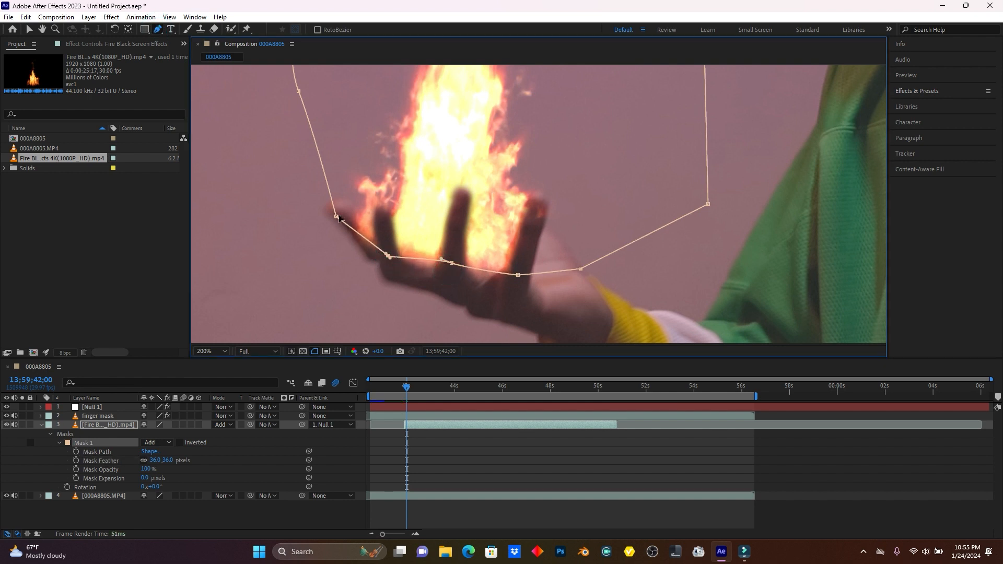
{"action": "left_click_drag", "start_coordinate": [336, 216], "coordinate": [341, 213]}
{"action": "left_click_drag", "start_coordinate": [581, 269], "coordinate": [579, 273]}
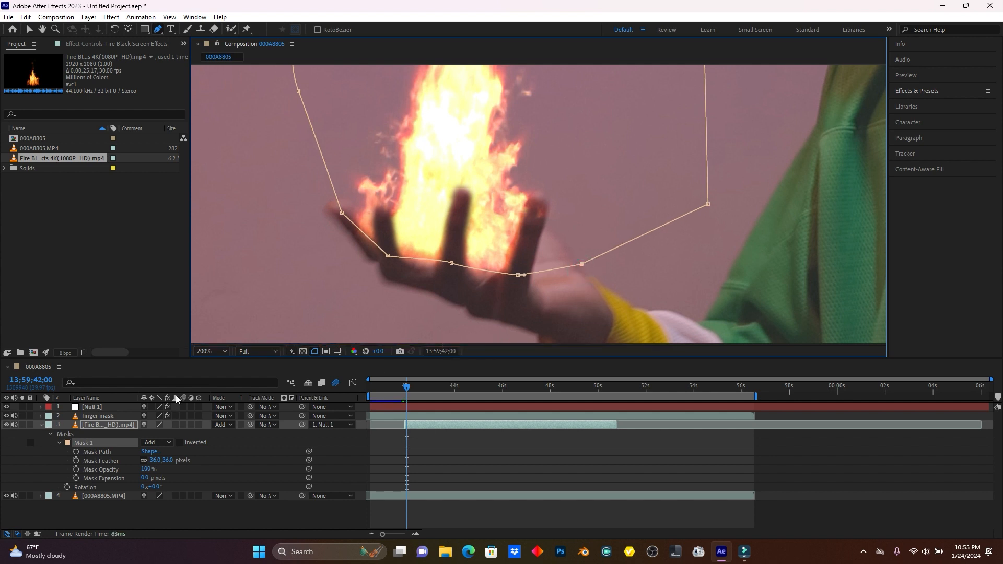
- Keyframe the Mask Path at 13;59;42;00 and refit the mask's lower edge to the palm at 13;59;42;14
{"action": "left_click", "coordinate": [77, 451]}
{"action": "left_click_drag", "start_coordinate": [406, 387], "coordinate": [418, 388]}
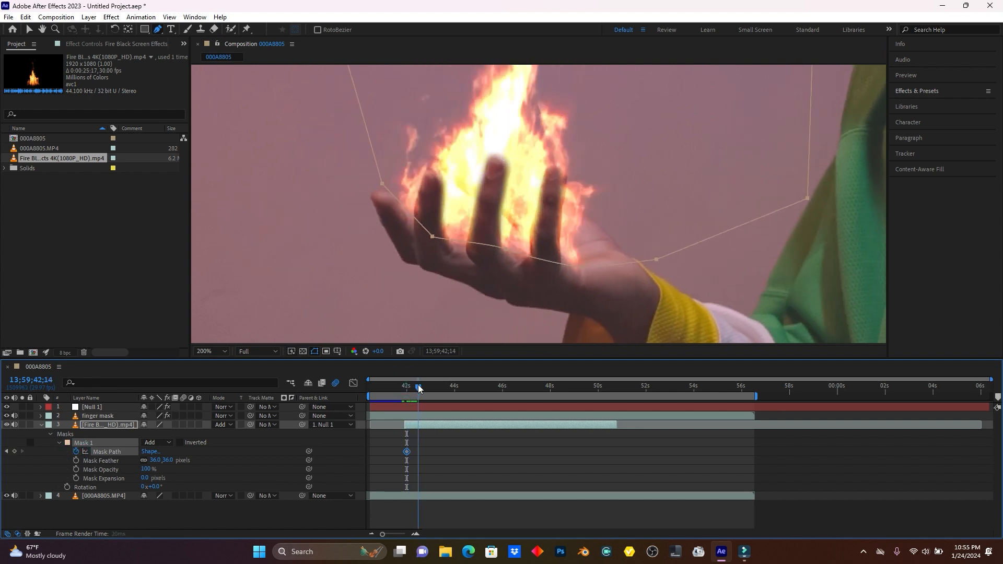
{"action": "left_click_drag", "start_coordinate": [582, 267], "coordinate": [569, 277]}
{"action": "left_click_drag", "start_coordinate": [643, 269], "coordinate": [643, 263]}
- Add further Mask Path keyframes between about 13;59;44 and 13;59;48 by refitting the mask to the moving hand
{"action": "left_click_drag", "start_coordinate": [419, 387], "coordinate": [519, 390]}
{"action": "left_click_drag", "start_coordinate": [514, 214], "coordinate": [514, 222]}
{"action": "left_click_drag", "start_coordinate": [529, 389], "coordinate": [548, 390]}
{"action": "left_click_drag", "start_coordinate": [488, 204], "coordinate": [483, 207]}
{"action": "left_click_drag", "start_coordinate": [546, 388], "coordinate": [608, 393]}
- Play back the masked fire effect from 13;59;41;23 with the whole figure in view
{"action": "scroll", "coordinate": [376, 237], "scroll_direction": "down", "scroll_amount": 1}
{"action": "scroll", "coordinate": [376, 236], "scroll_direction": "down", "scroll_amount": 1}
{"action": "key", "text": "space"}
{"action": "left_click_drag", "start_coordinate": [701, 187], "coordinate": [642, 240]}
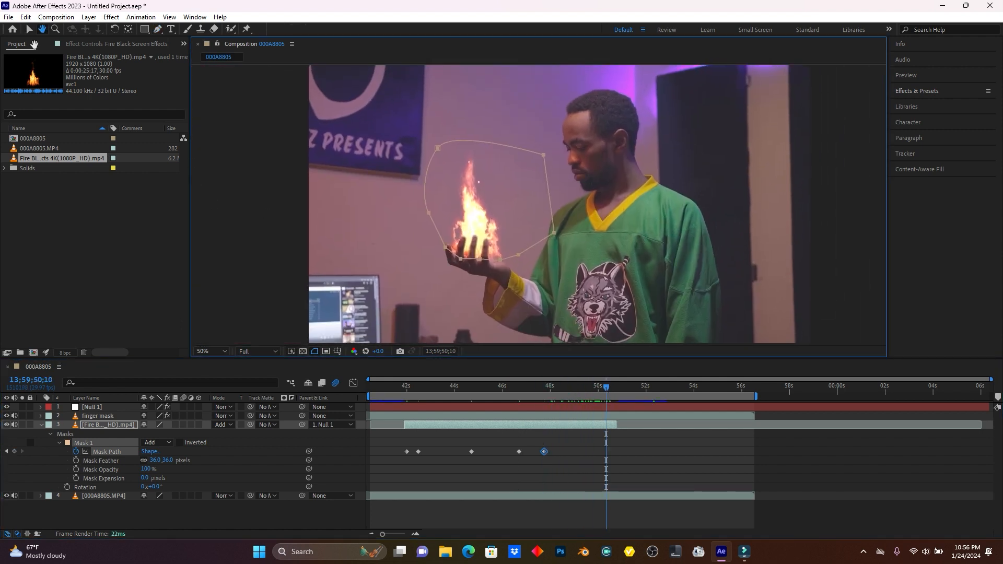
{"action": "left_click", "coordinate": [29, 30]}
{"action": "left_click", "coordinate": [401, 387]}
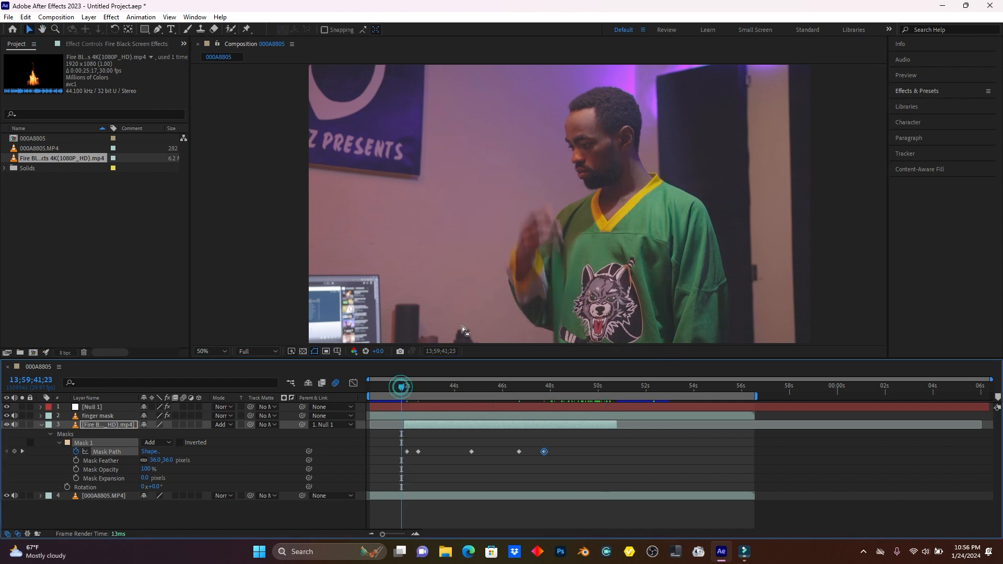
{"action": "key", "text": "space"}
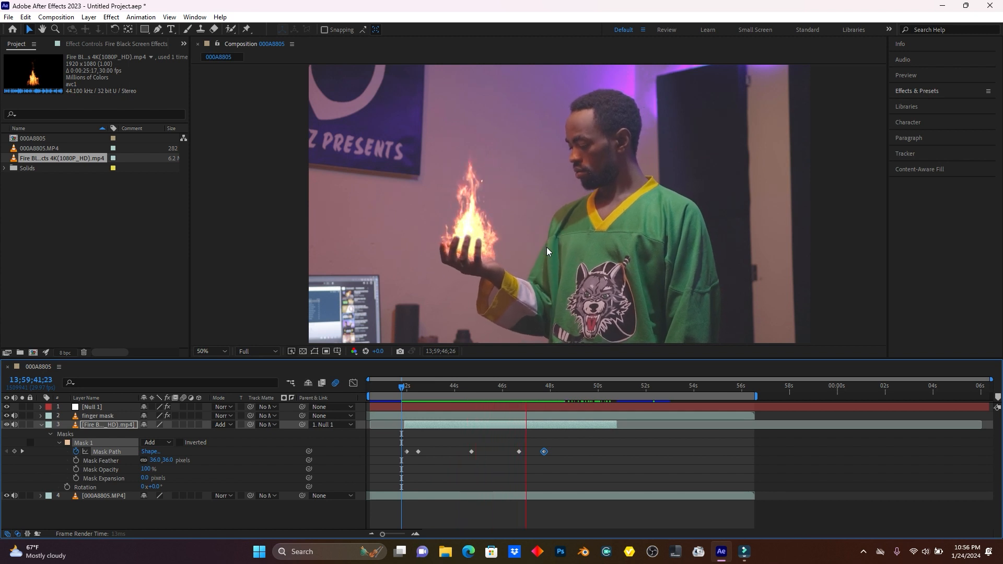
{"action": "key", "text": "space"}
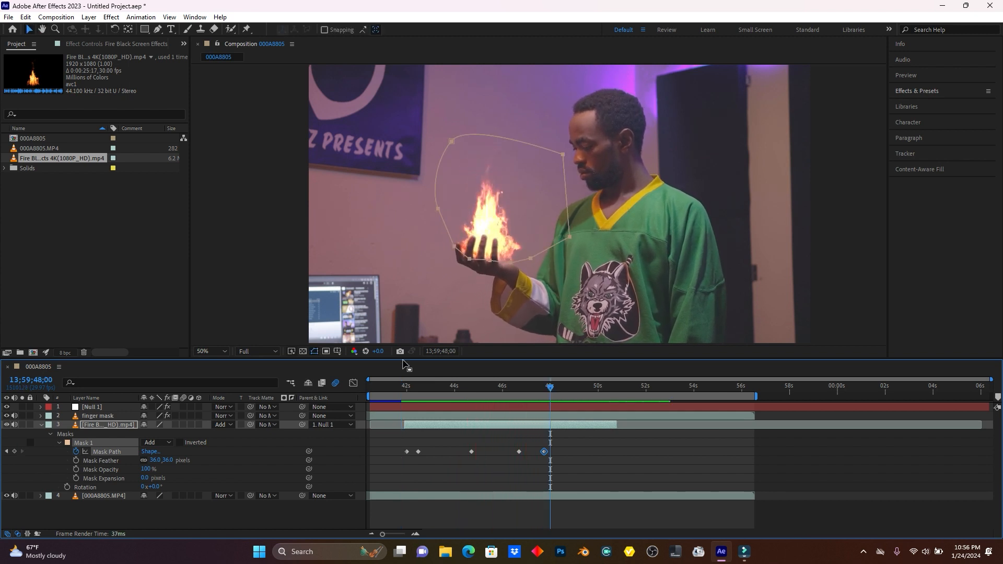
- Set a Scale keyframe on the fire layer at 13;59;42;06, keeping its current size
{"action": "left_click", "coordinate": [415, 389]}
{"action": "left_click_drag", "start_coordinate": [383, 533], "coordinate": [400, 530]}
{"action": "left_click_drag", "start_coordinate": [578, 389], "coordinate": [547, 393]}
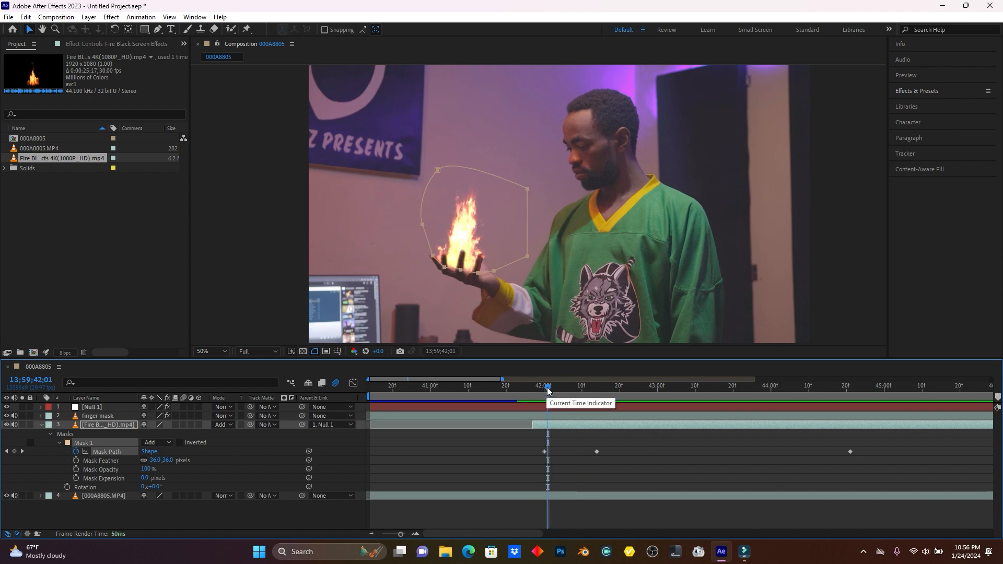
{"action": "mouse_move", "coordinate": [549, 390]}
{"action": "left_mouse_down"}
{"action": "mouse_move", "coordinate": [595, 388]}
{"action": "mouse_move", "coordinate": [531, 395]}
{"action": "mouse_move", "coordinate": [563, 395]}
{"action": "left_mouse_up"}
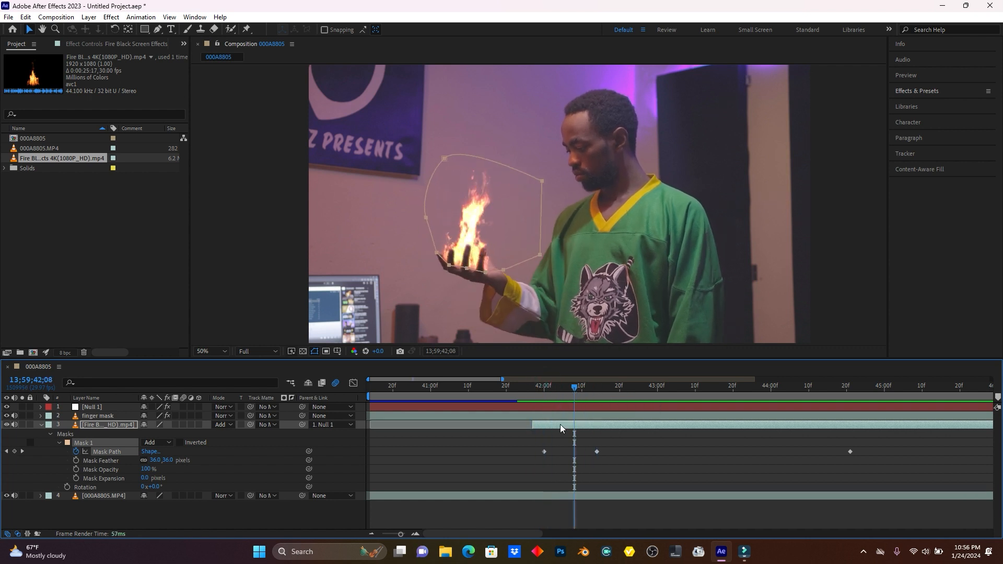
{"action": "left_click", "coordinate": [41, 425]}
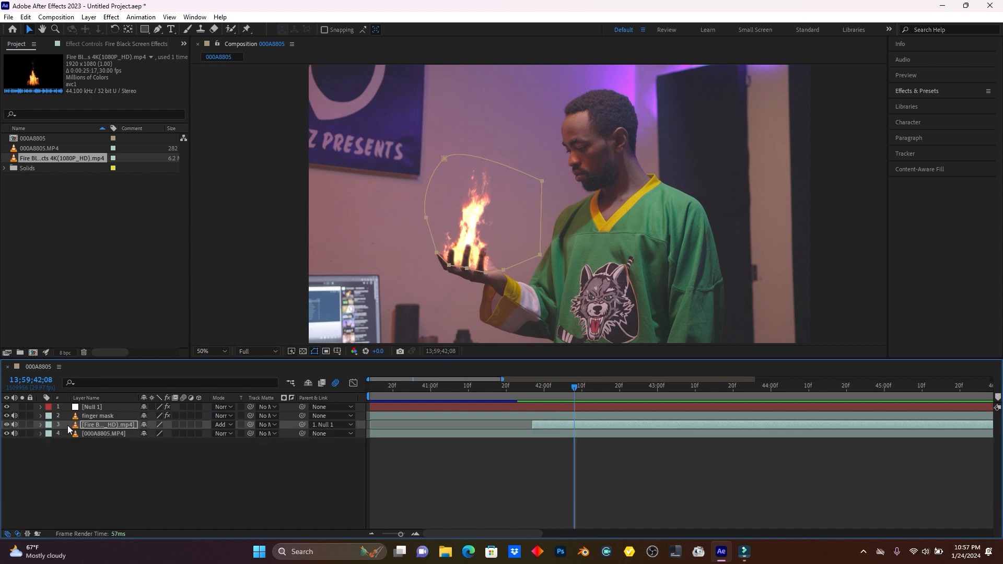
{"action": "key", "text": "s"}
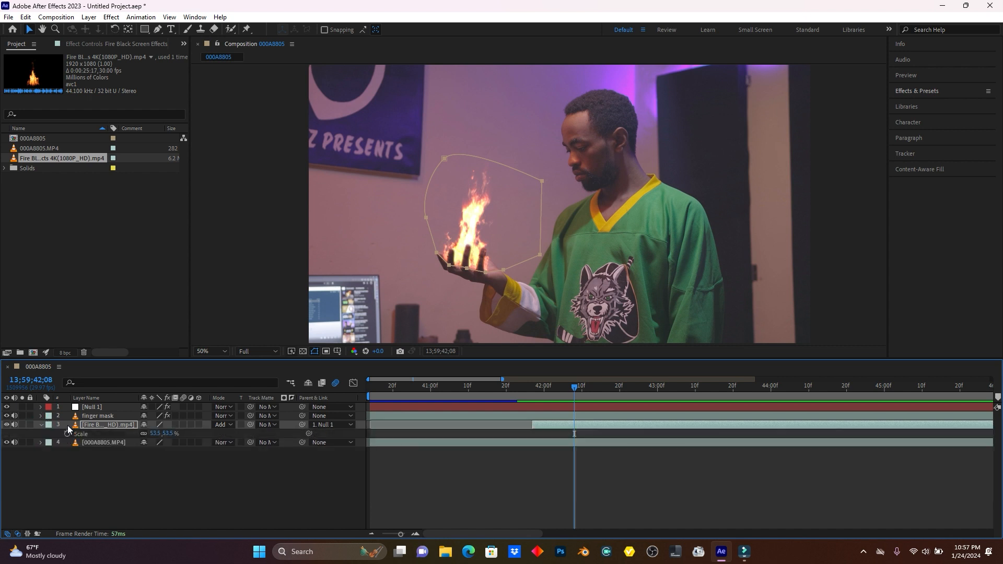
{"action": "left_click_drag", "start_coordinate": [562, 381], "coordinate": [532, 396]}
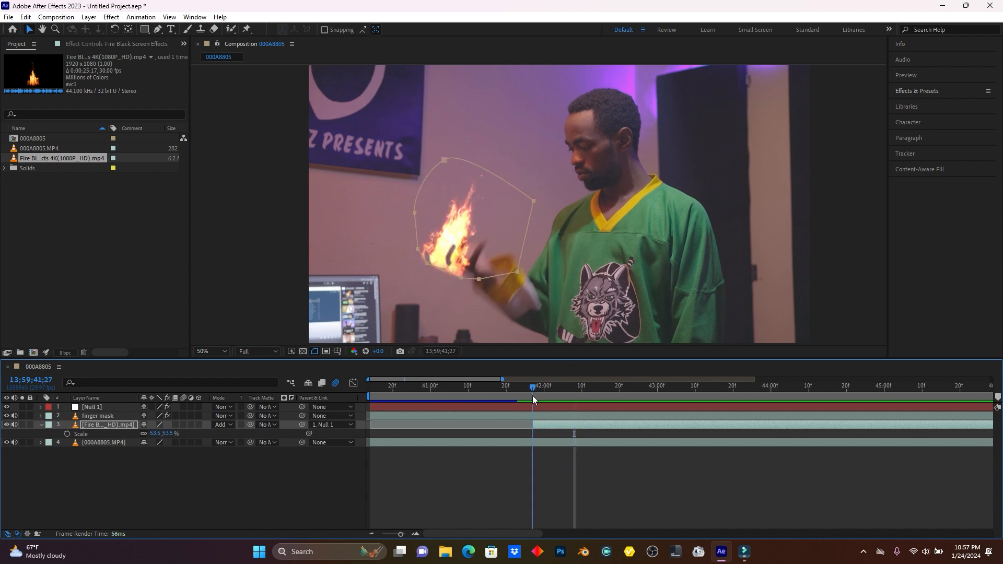
{"action": "left_click_drag", "start_coordinate": [532, 396], "coordinate": [565, 394]}
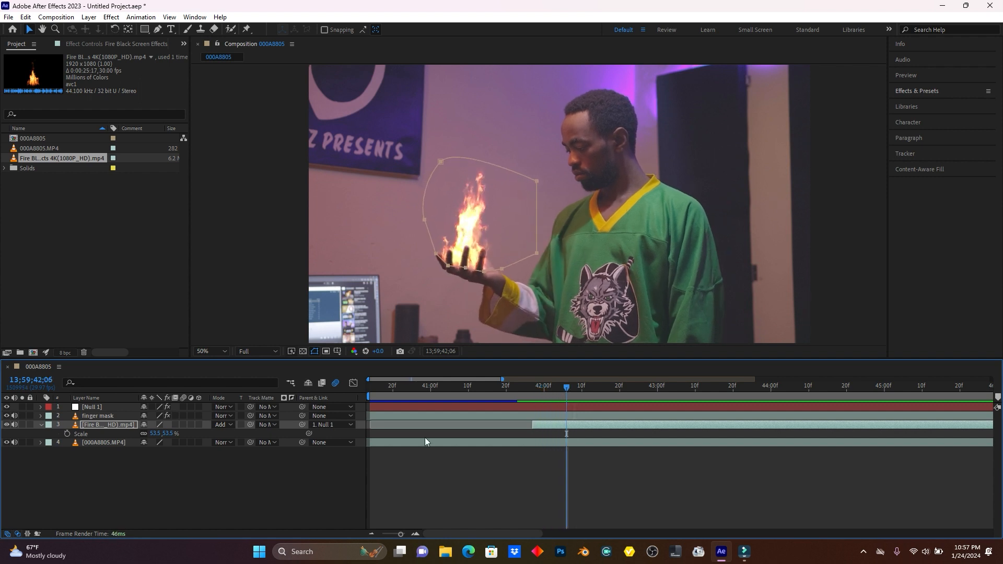
{"action": "left_click", "coordinate": [67, 434]}
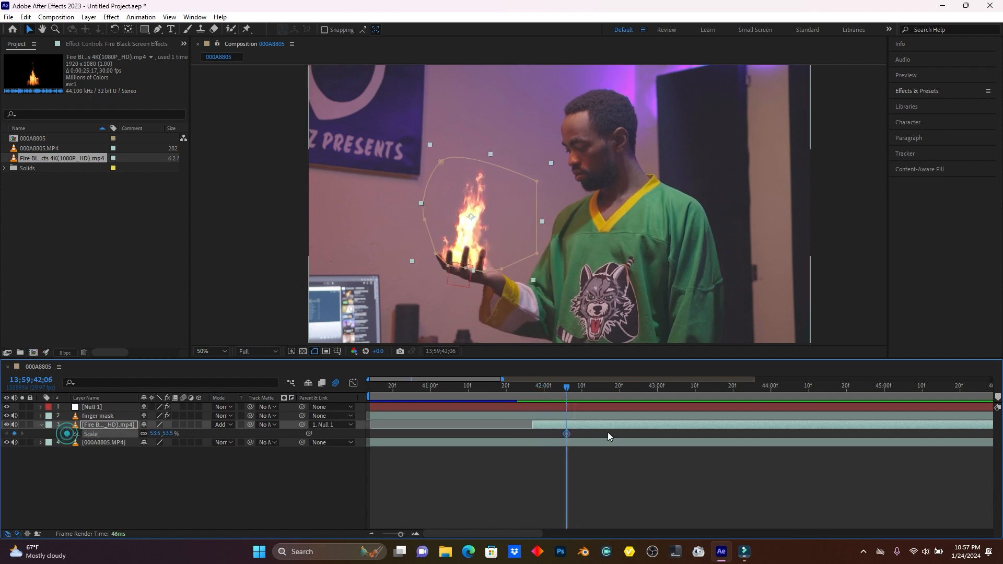
- Move the fire layer's anchor point to the base of the flame near the palm at 13;59;41;27
{"action": "left_click", "coordinate": [565, 387]}
{"action": "left_click_drag", "start_coordinate": [564, 387], "coordinate": [533, 397]}
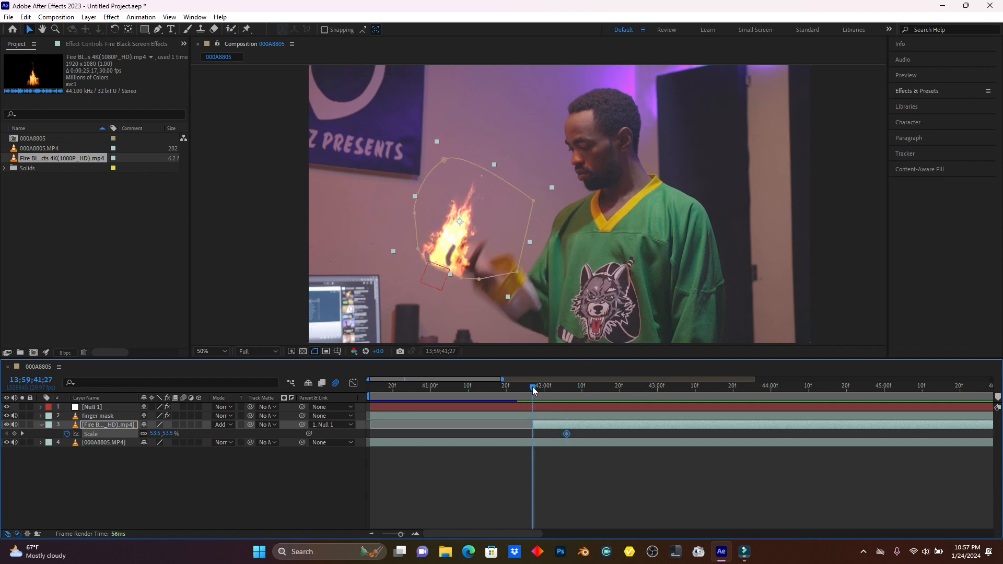
{"action": "left_click_drag", "start_coordinate": [532, 389], "coordinate": [532, 391]}
{"action": "left_click", "coordinate": [547, 427]}
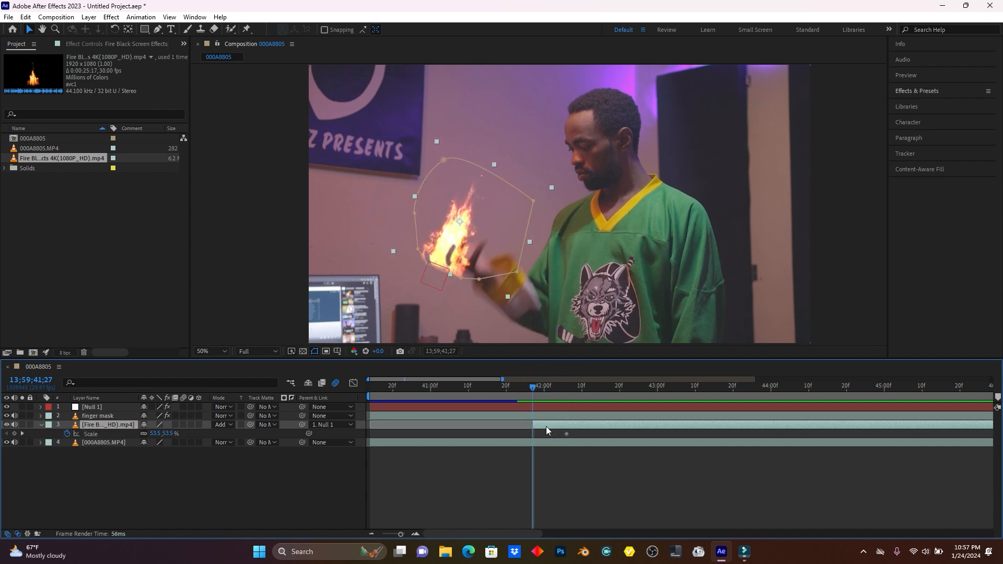
{"action": "left_click", "coordinate": [127, 31]}
{"action": "left_click_drag", "start_coordinate": [459, 222], "coordinate": [472, 253]}
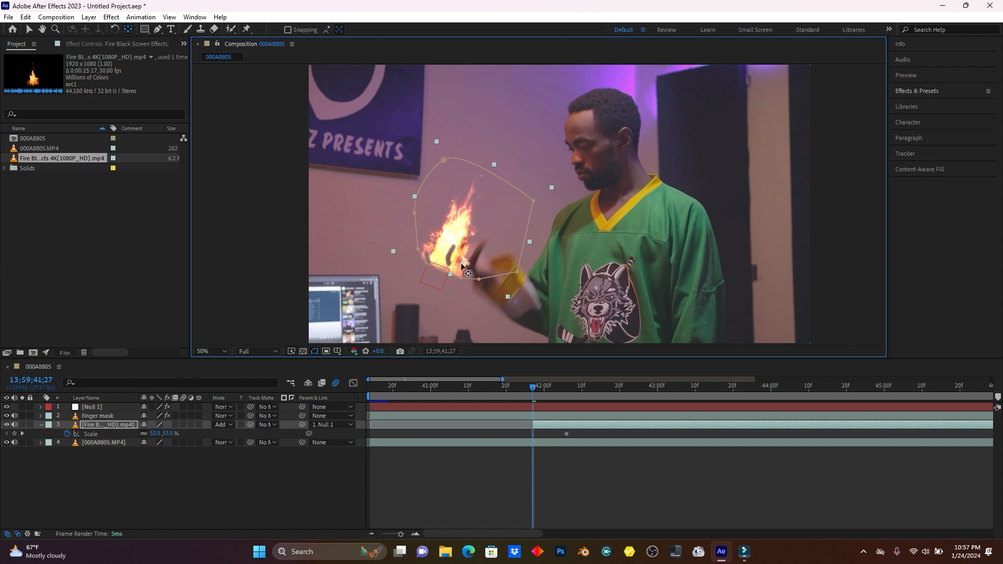
- Set the fire layer's Scale to 0% at 13;59;41;27
{"action": "left_click", "coordinate": [155, 435]}
{"action": "type", "text": "0"}
{"action": "key", "text": "Return"}
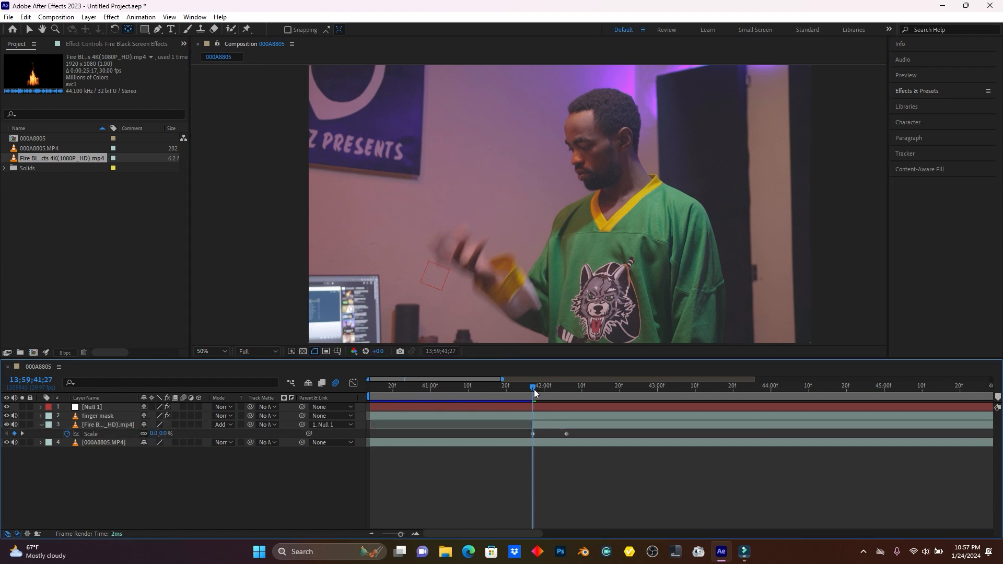
- Play back the fire's scale-up from 13;59;41;25
{"action": "left_click", "coordinate": [526, 382]}
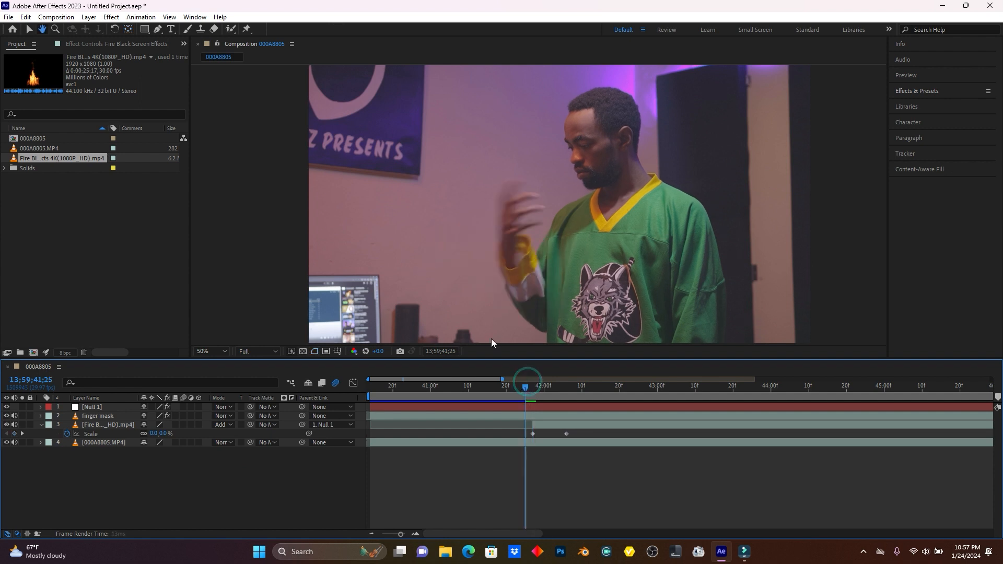
{"action": "key", "text": "space"}
{"action": "left_click", "coordinate": [524, 385]}
{"action": "key", "text": "space"}
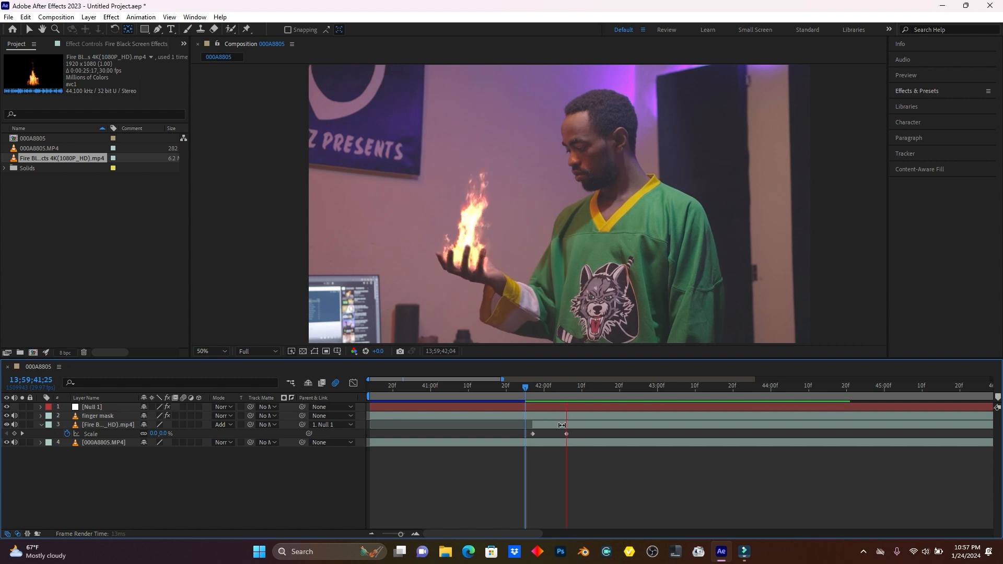
- Move the second Scale keyframe to about 13;59;42;02 and play back the faster scale-up from 13;59;41;24
{"action": "left_click", "coordinate": [565, 435]}
{"action": "left_click_drag", "start_coordinate": [557, 438], "coordinate": [551, 441]}
{"action": "left_click", "coordinate": [522, 387]}
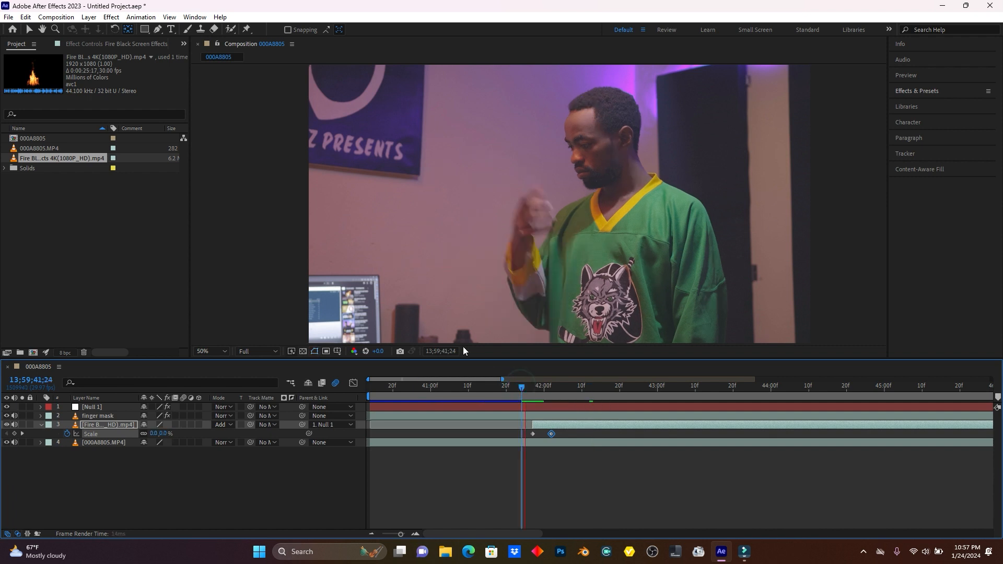
{"action": "key", "text": "space"}
- Move the second Scale keyframe to about 13;59;42;00 and play back the result from 13;59;41;25
{"action": "left_click_drag", "start_coordinate": [551, 432], "coordinate": [544, 433]}
{"action": "left_click", "coordinate": [526, 386]}
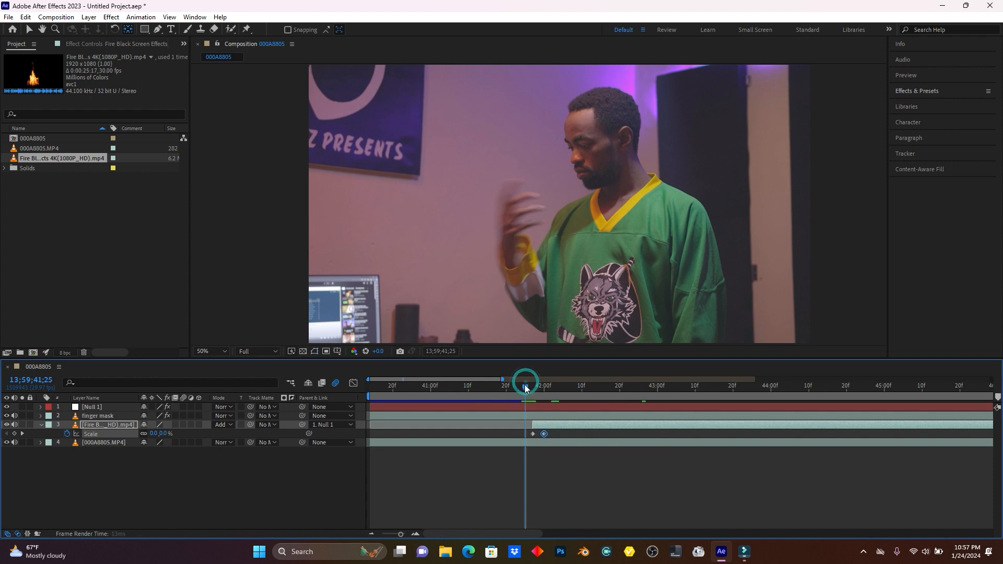
{"action": "key", "text": "space"}
- Apply Easy Ease to both ignition Scale keyframes, and add a Scale keyframe at 13;59;50;20 near the fire clip's end
{"action": "left_click_drag", "start_coordinate": [521, 431], "coordinate": [548, 434]}
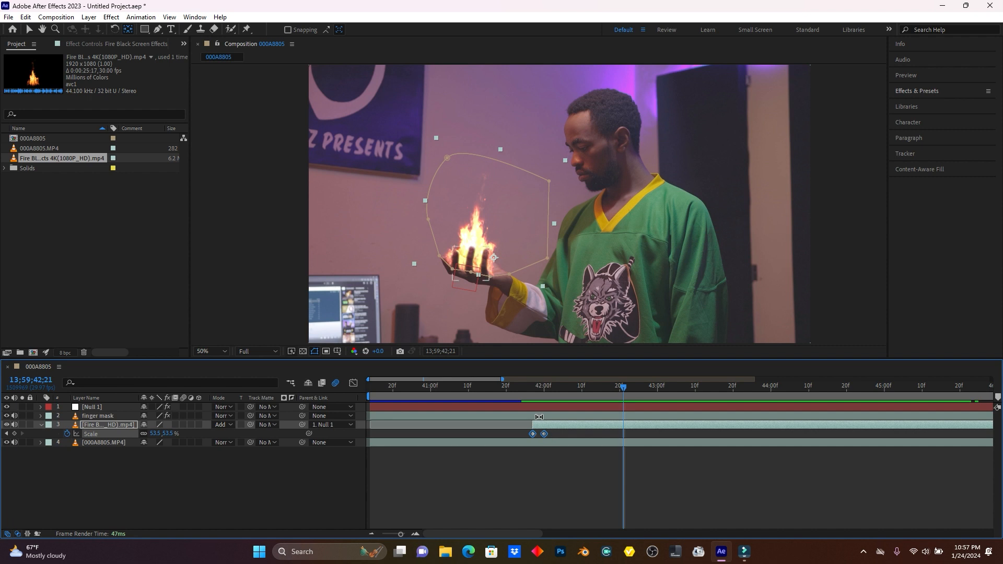
{"action": "mouse_move", "coordinate": [401, 535]}
{"action": "left_mouse_down"}
{"action": "mouse_move", "coordinate": [386, 534]}
{"action": "mouse_move", "coordinate": [403, 535]}
{"action": "left_mouse_up"}
{"action": "left_click", "coordinate": [657, 386]}
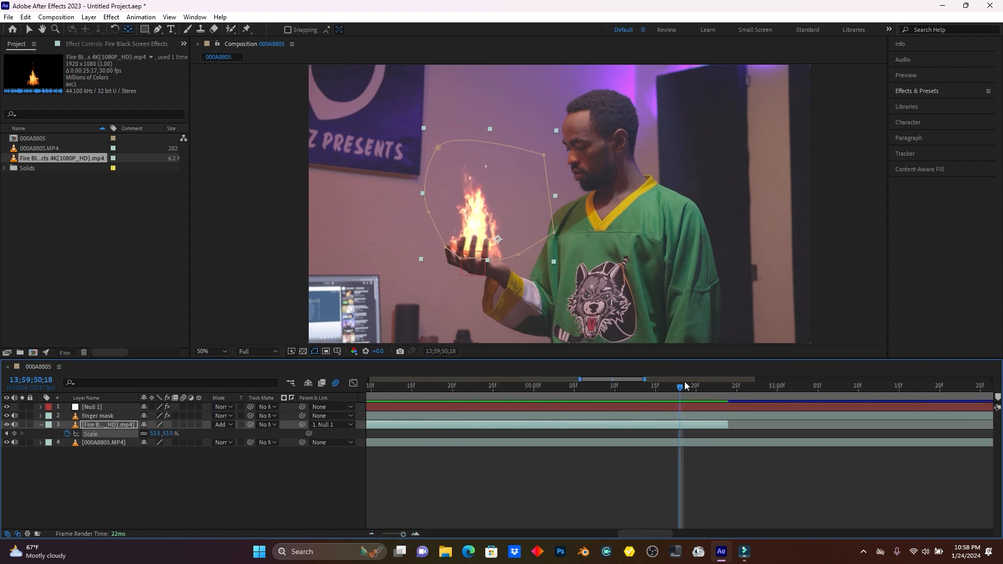
{"action": "mouse_move", "coordinate": [680, 387]}
{"action": "left_mouse_down"}
{"action": "mouse_move", "coordinate": [709, 385]}
{"action": "mouse_move", "coordinate": [696, 388]}
{"action": "left_mouse_up"}
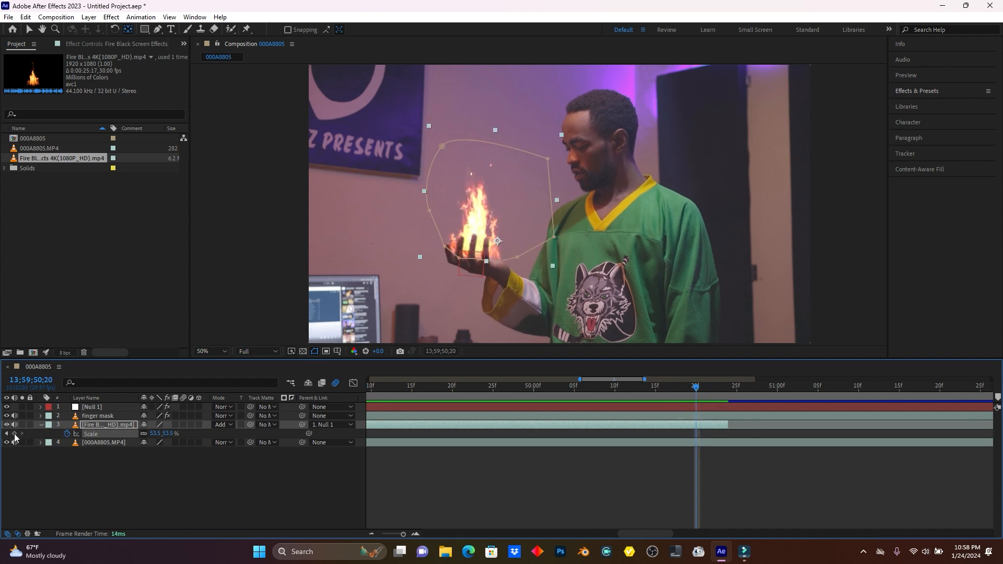
- At 13;59;50;22, move the fire layer's anchor point to the base of the flame in the hand
{"action": "left_click_drag", "start_coordinate": [699, 388], "coordinate": [713, 387]}
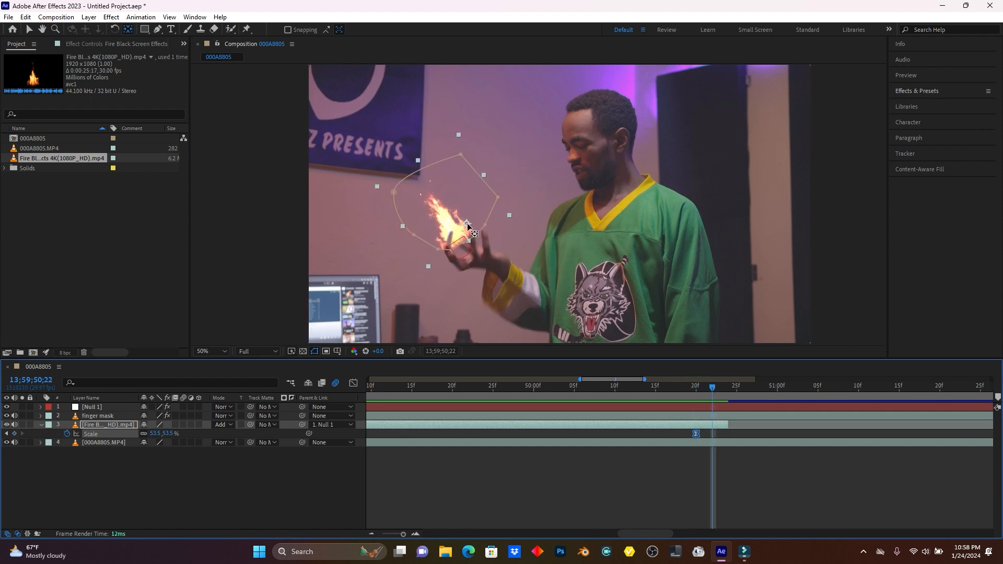
{"action": "left_click", "coordinate": [467, 225]}
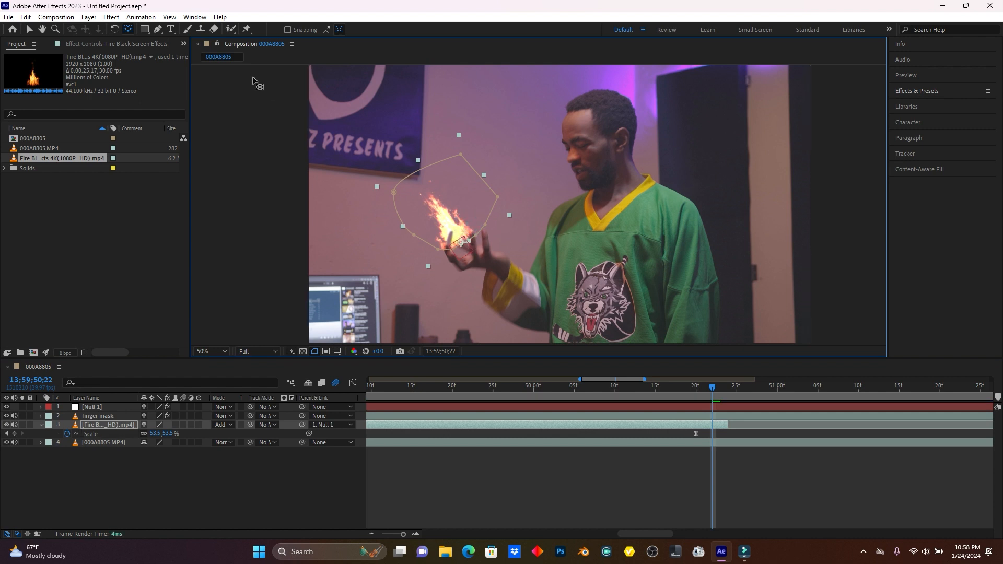
- Set the fire layer's Scale to 0% at 13;59;50;22 and return the playhead to 13;59;50;12 for review
{"action": "left_click", "coordinate": [152, 434]}
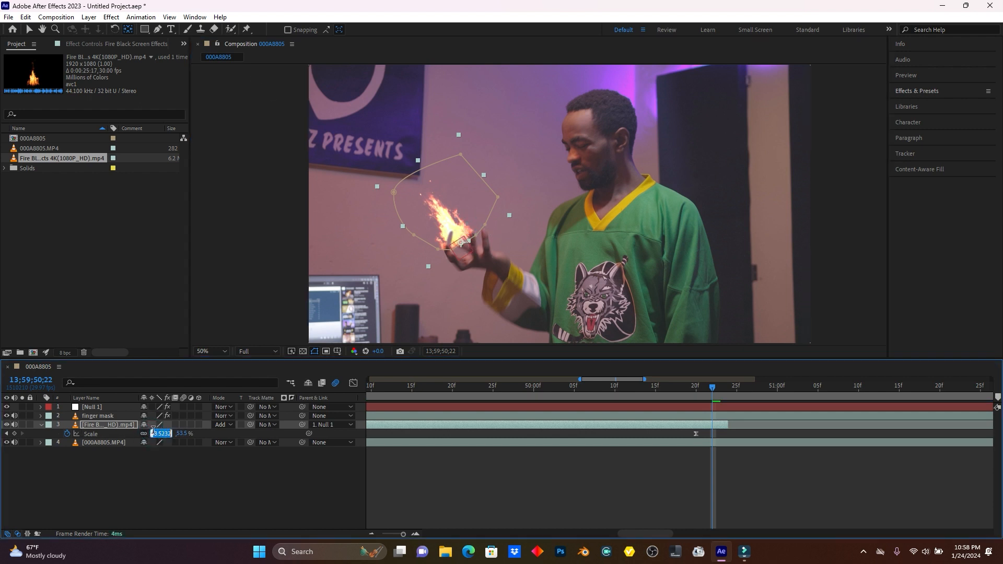
{"action": "type", "text": "0"}
{"action": "left_click", "coordinate": [196, 467]}
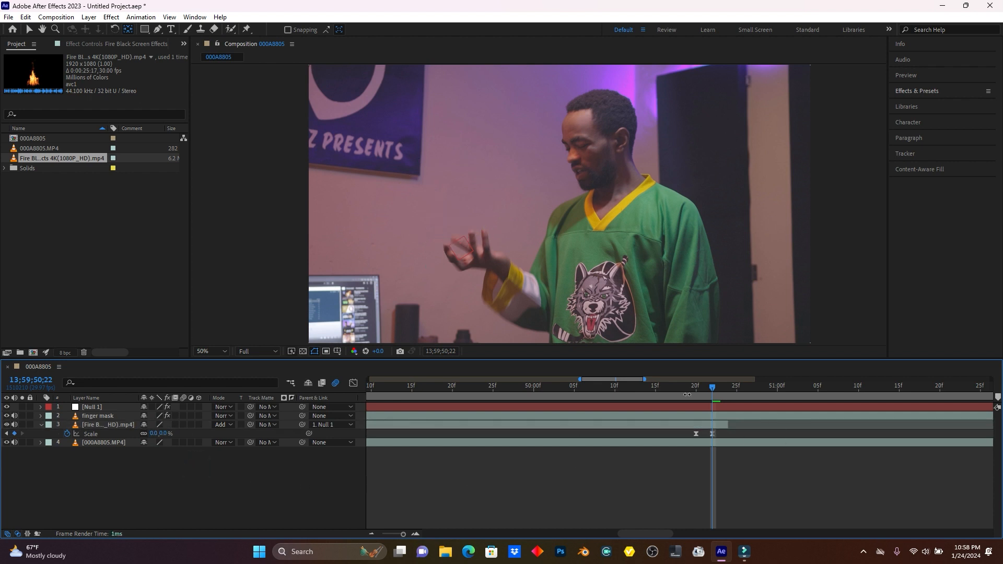
{"action": "left_click", "coordinate": [632, 386]}
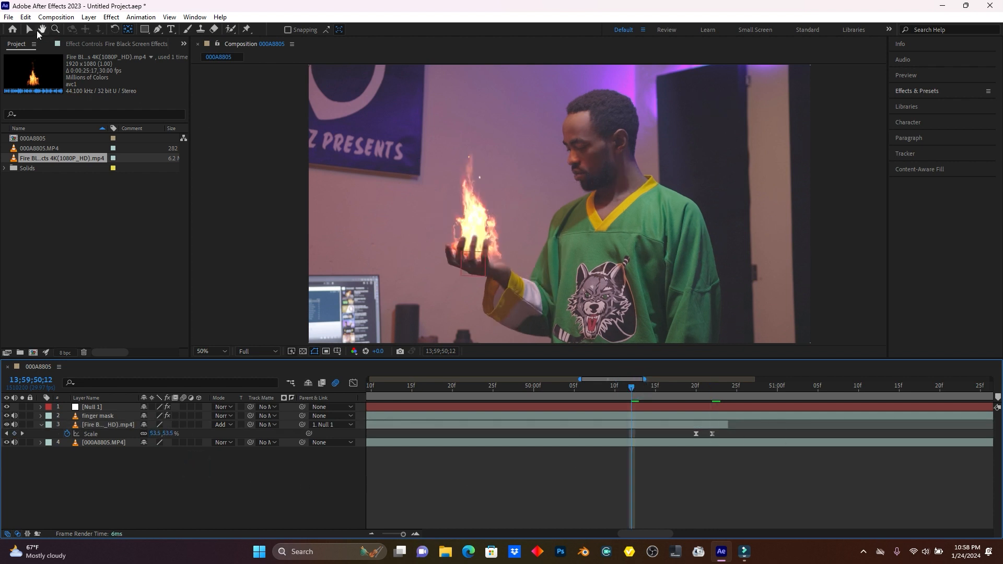